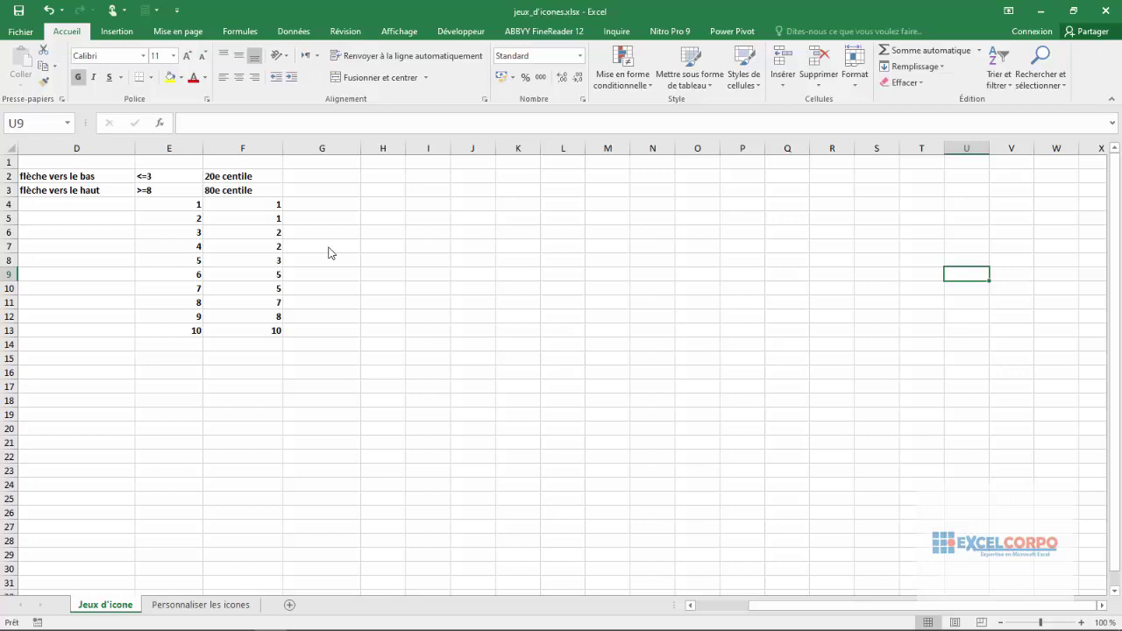
Browse the conditional formatting menu and dismiss it without applying anything
{"action": "left_click", "coordinate": [650, 80]}
{"action": "mouse_move", "coordinate": [681, 239]}
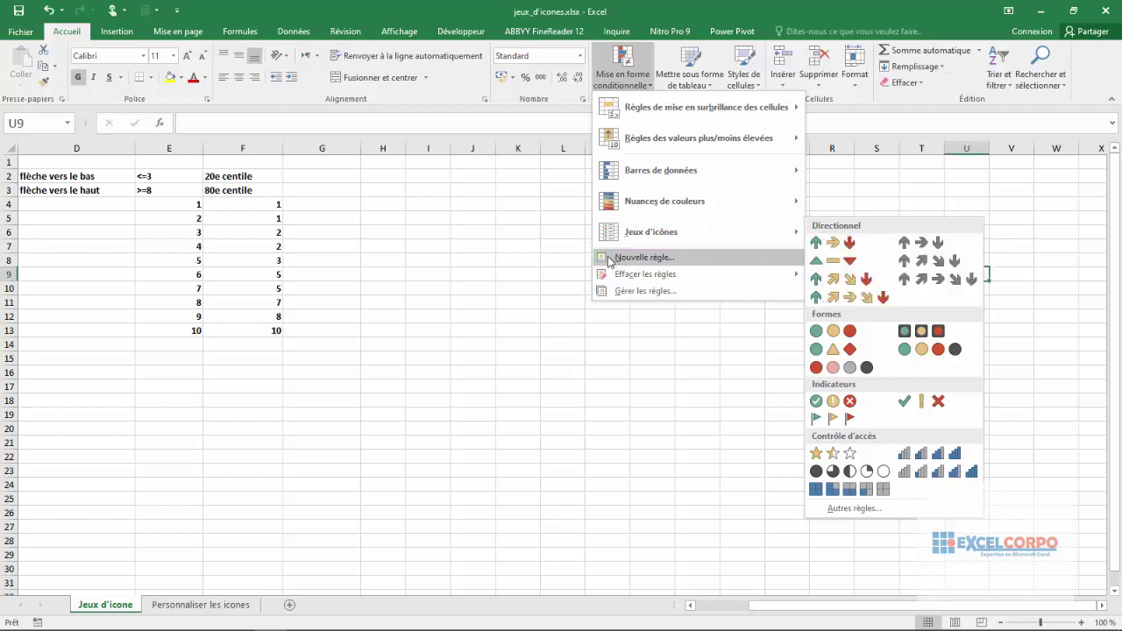
{"action": "left_click", "coordinate": [468, 298]}
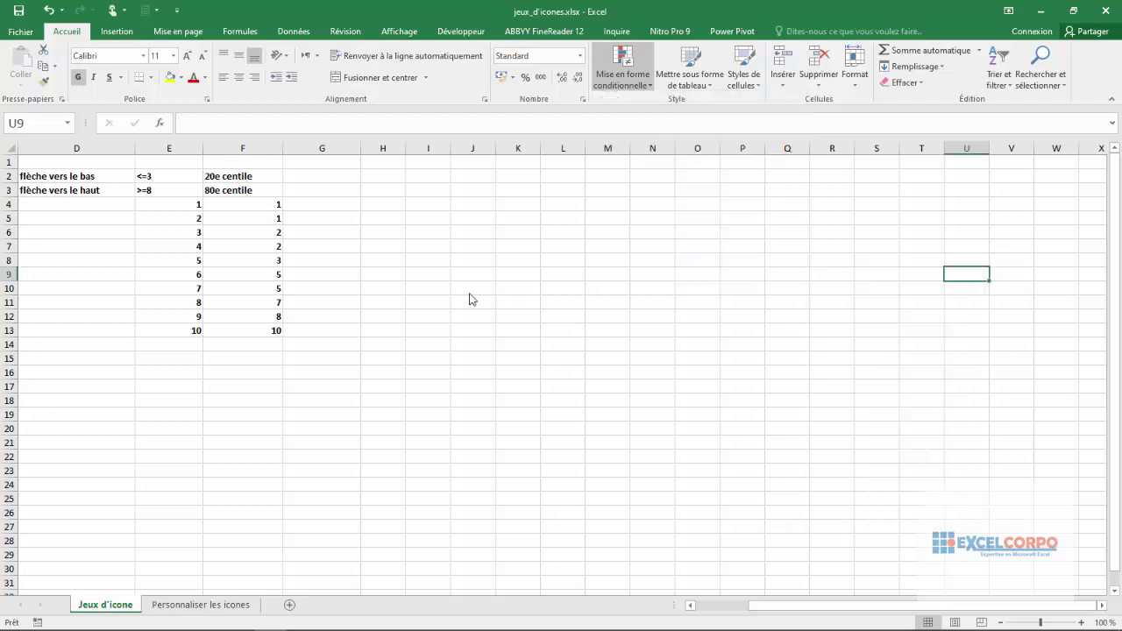
Select the values 1 to 10 in cells E4:E13
{"action": "left_click", "coordinate": [169, 148]}
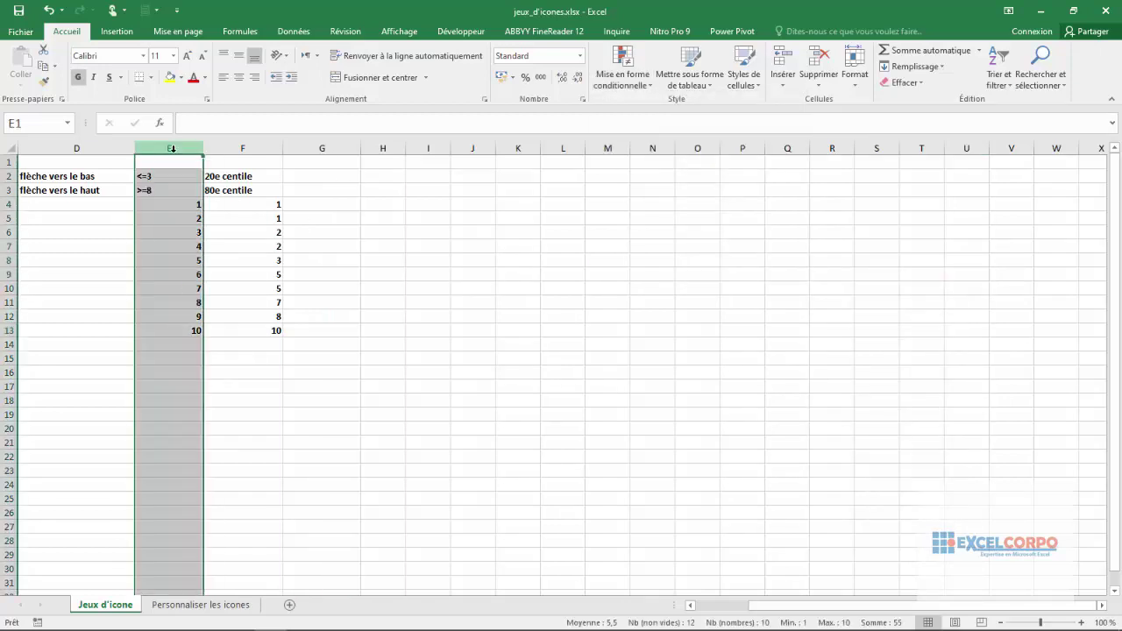
{"action": "left_click", "coordinate": [234, 147]}
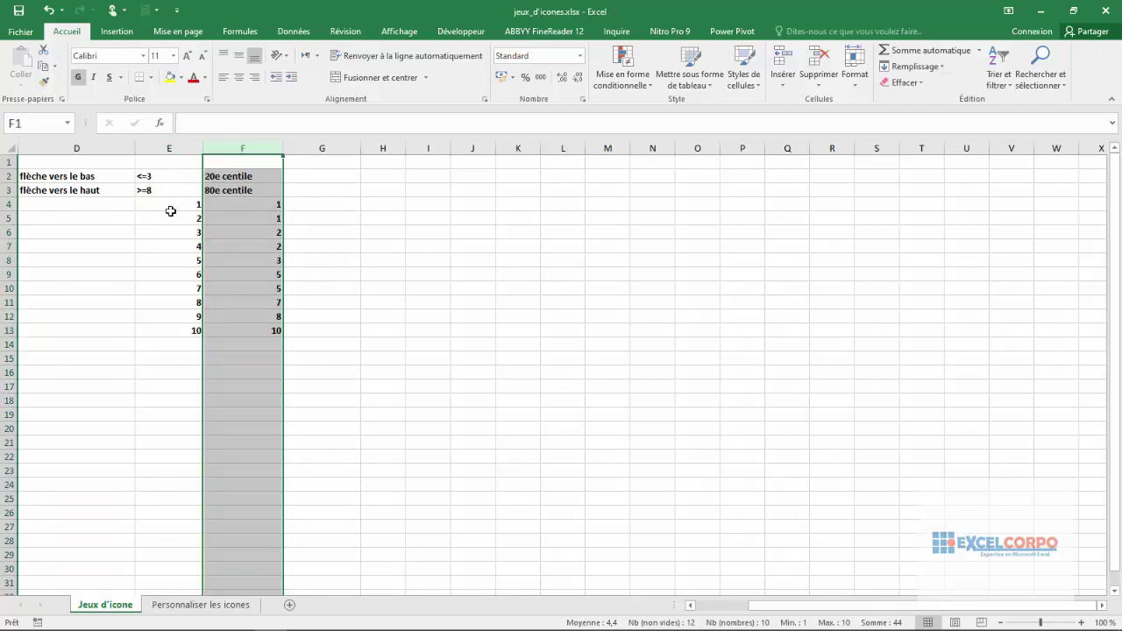
{"action": "left_click", "coordinate": [170, 215]}
{"action": "left_click", "coordinate": [171, 203]}
{"action": "mouse_move", "coordinate": [170, 204]}
{"action": "left_mouse_down"}
{"action": "mouse_move", "coordinate": [168, 359]}
{"action": "mouse_move", "coordinate": [173, 329]}
{"action": "left_mouse_up"}
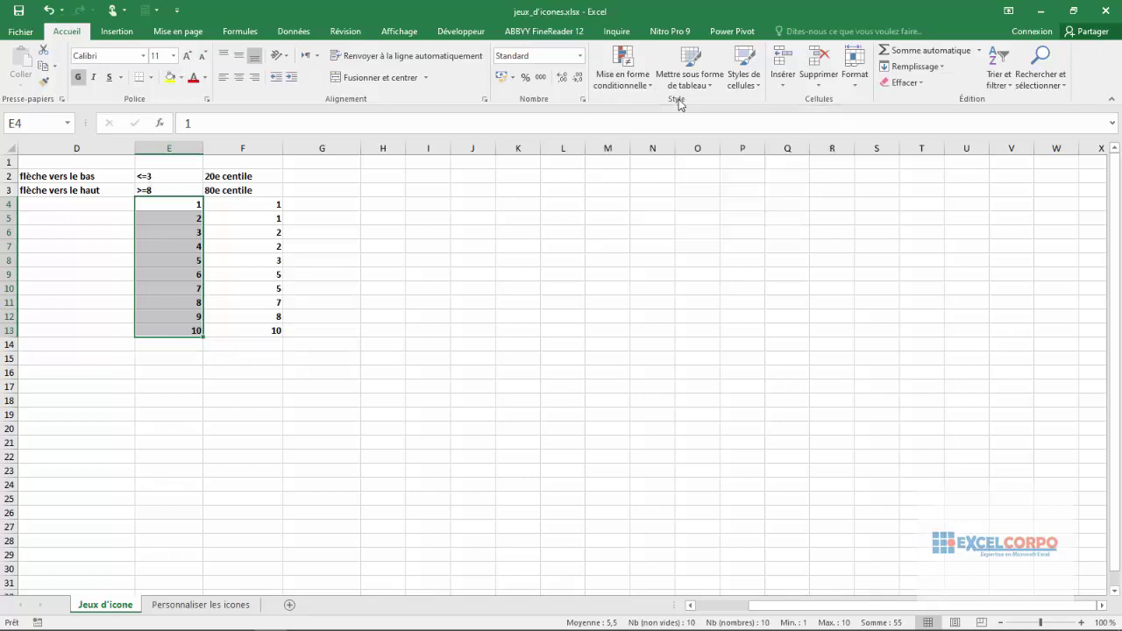
Apply the Jeux d'icônes '3 Flèches (en couleur)' icon set to E4:E13
{"action": "left_click", "coordinate": [632, 84]}
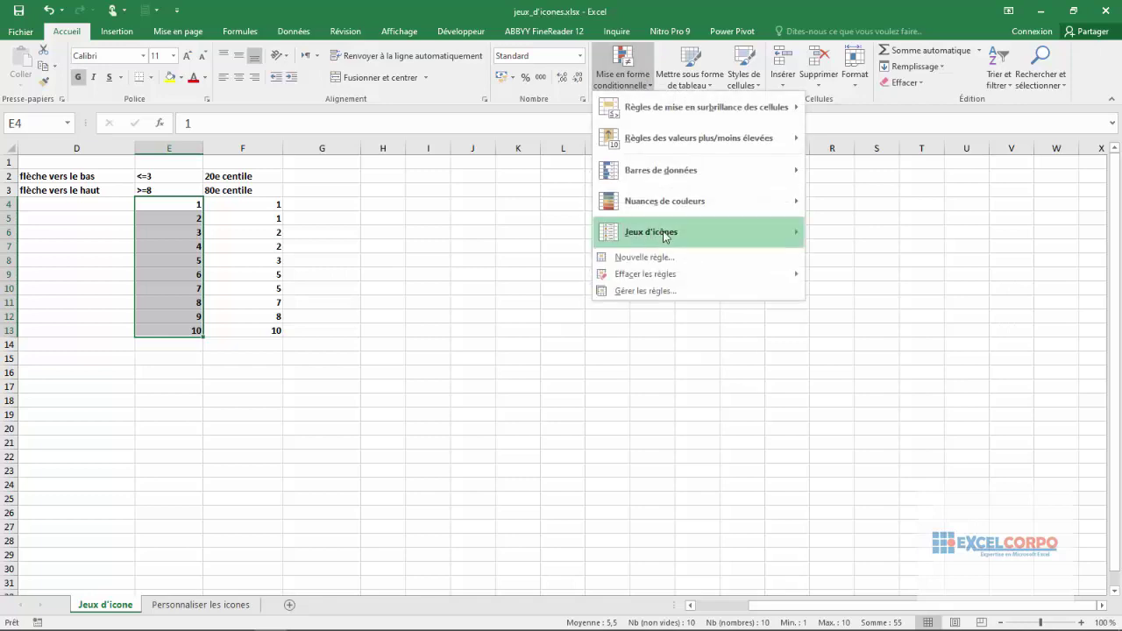
{"action": "mouse_move", "coordinate": [695, 235]}
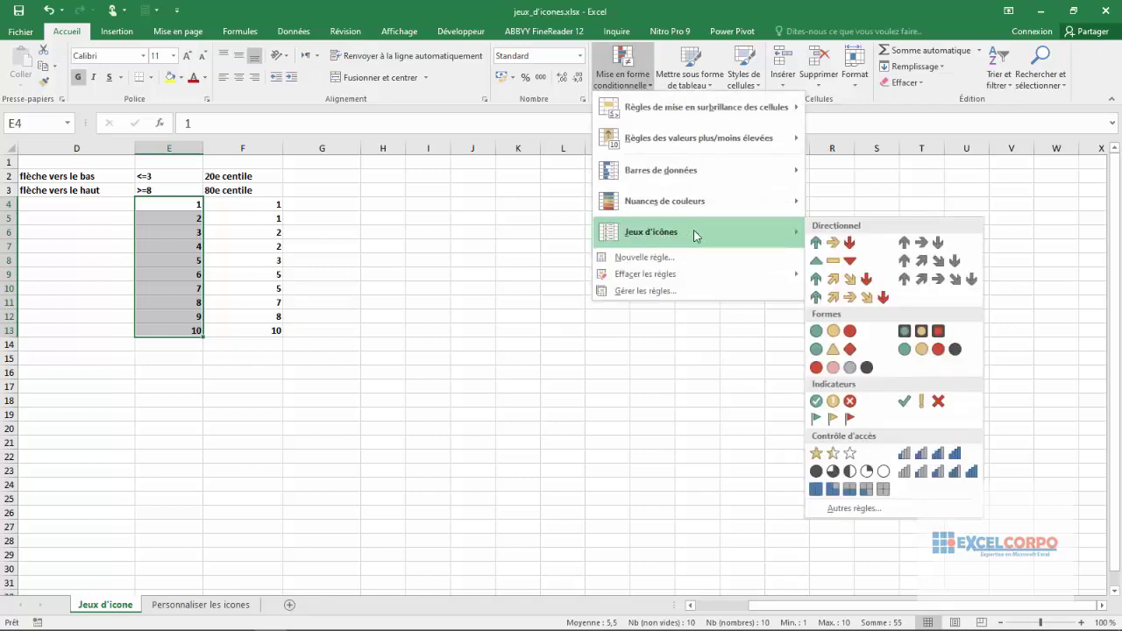
{"action": "left_click", "coordinate": [835, 243]}
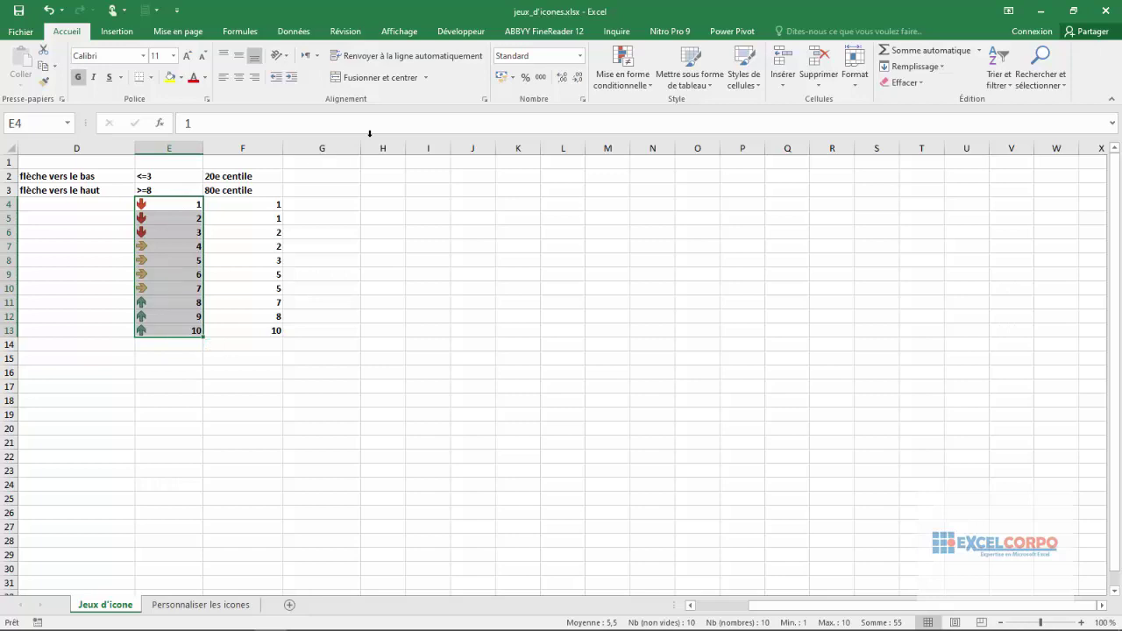
Open Gérer les règles to list the icon set rule applied to E4:E13
{"action": "left_click", "coordinate": [653, 84]}
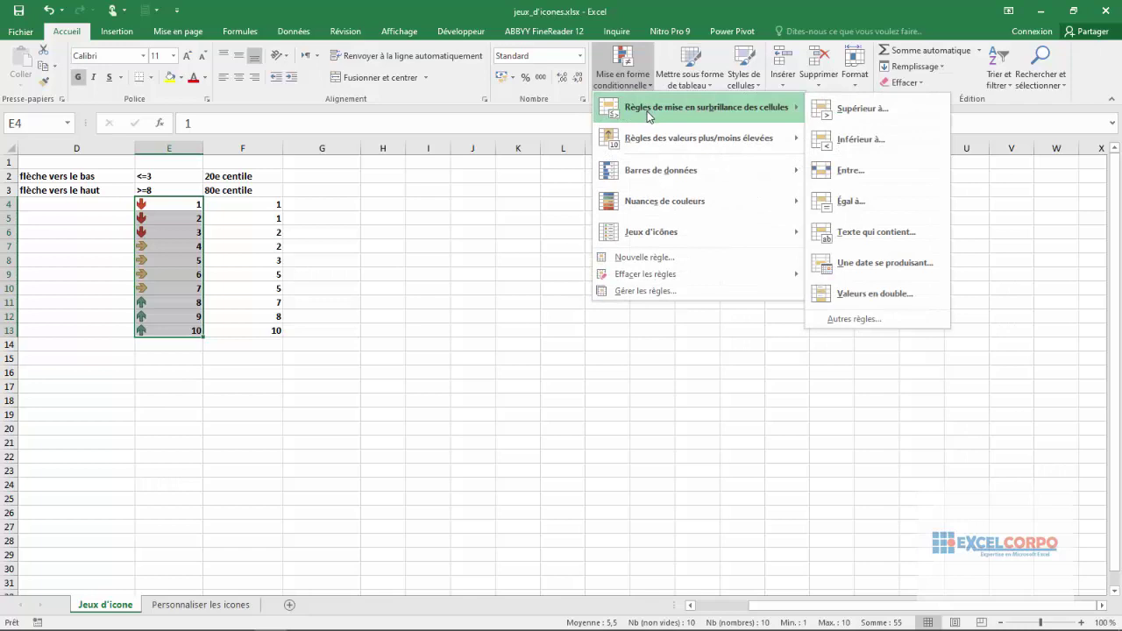
{"action": "mouse_move", "coordinate": [651, 145]}
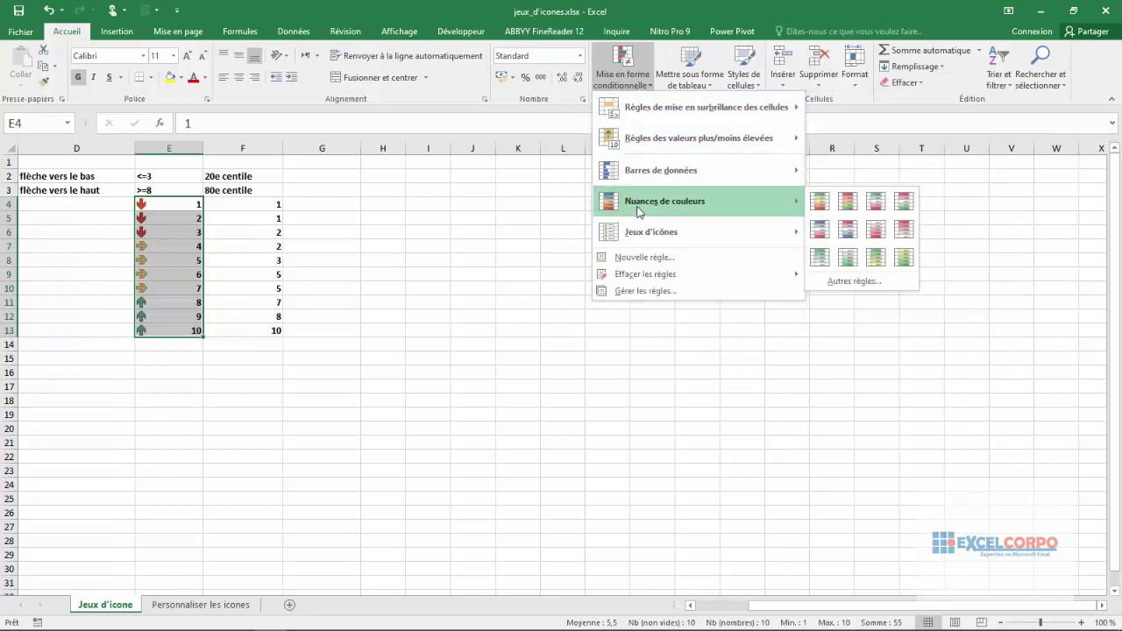
{"action": "left_click", "coordinate": [635, 292]}
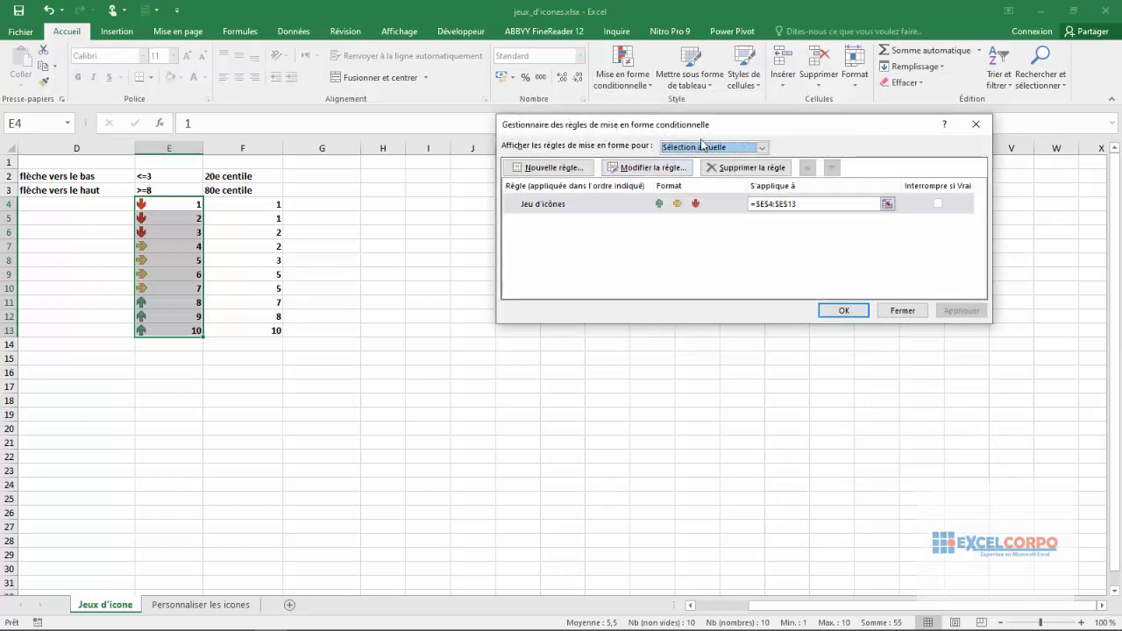
Open the Jeu d'icônes rule in Modifier la règle to see its 67/33 percent thresholds
{"action": "left_click", "coordinate": [600, 204]}
{"action": "left_click", "coordinate": [627, 175]}
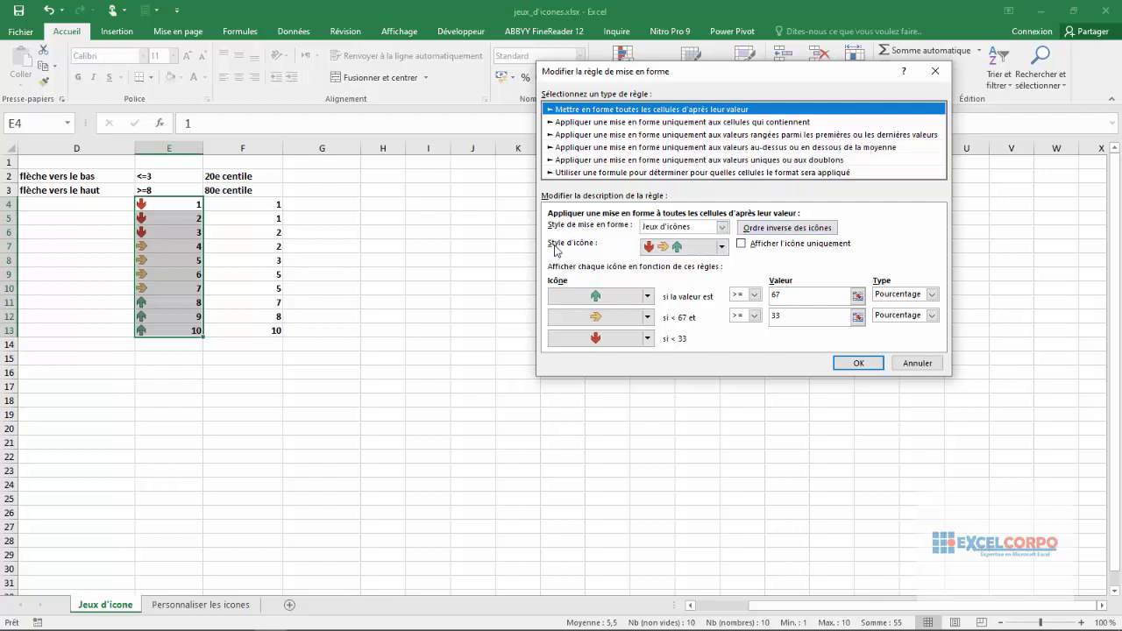
Keep the 3 coloured arrows style and make the up-arrow threshold Nombre >= 8
{"action": "left_click", "coordinate": [723, 250]}
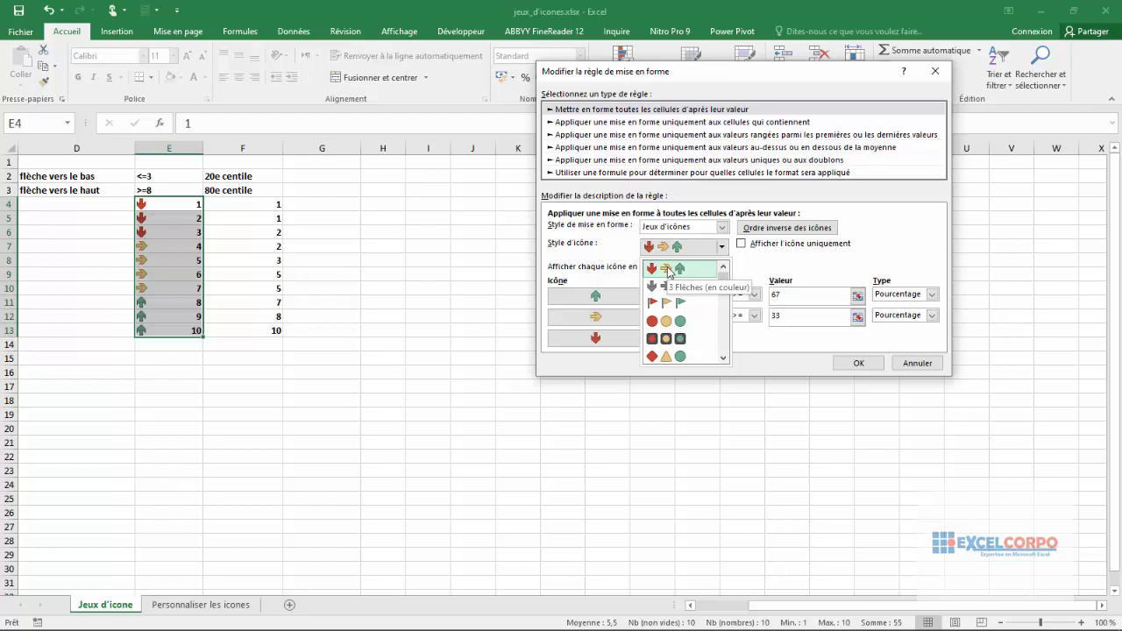
{"action": "left_click", "coordinate": [668, 271]}
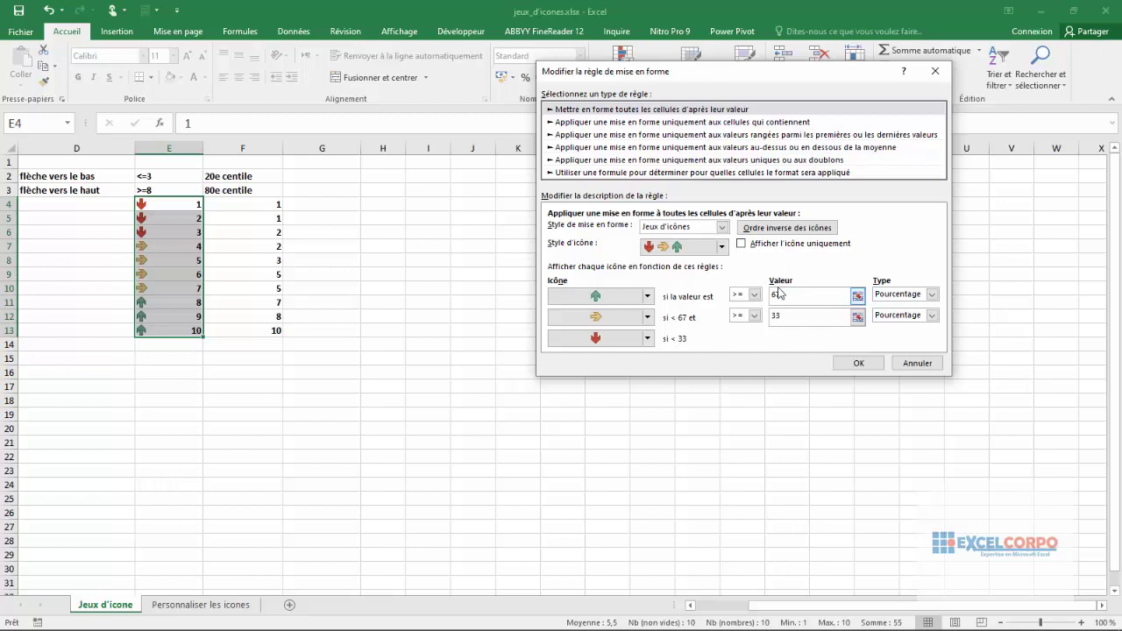
{"action": "left_click", "coordinate": [774, 319]}
{"action": "left_click", "coordinate": [931, 295]}
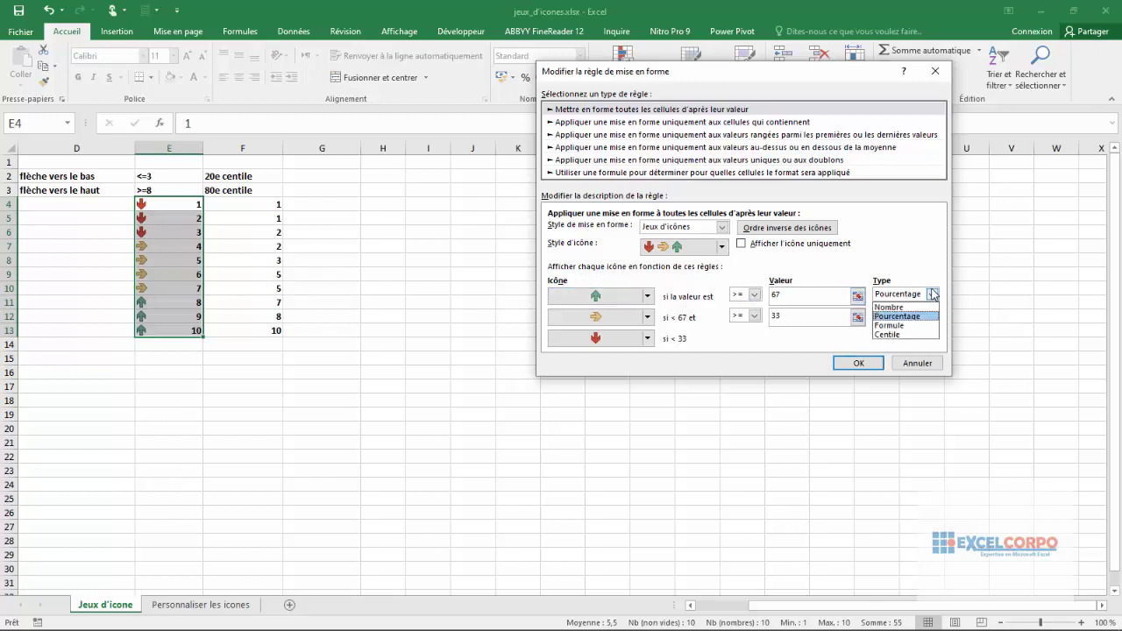
{"action": "left_click", "coordinate": [887, 306]}
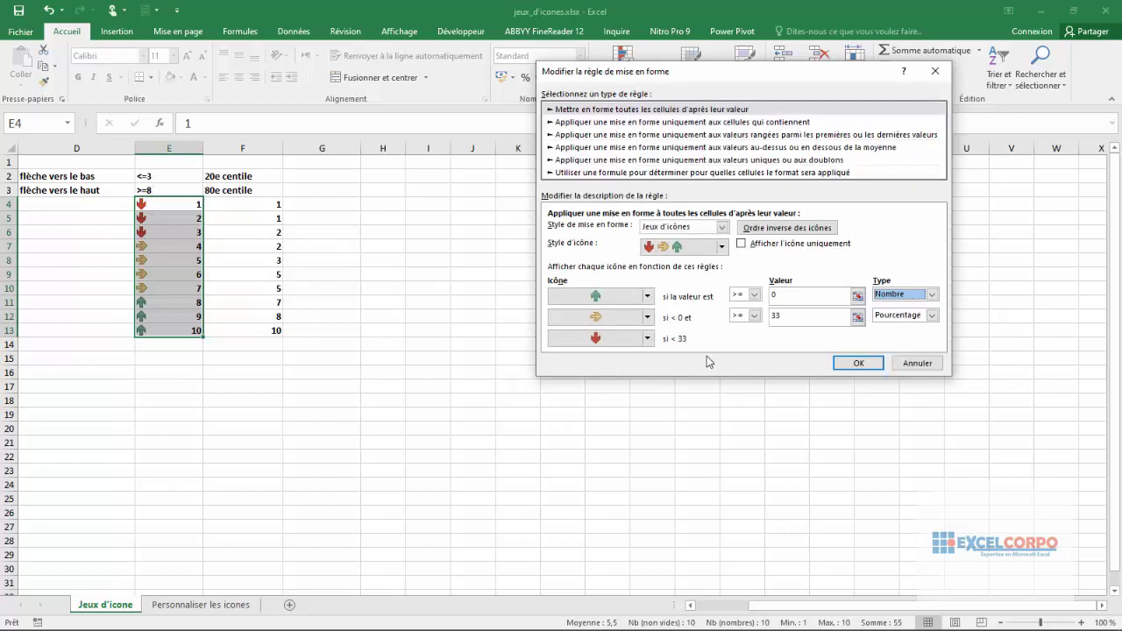
{"action": "left_click", "coordinate": [752, 295]}
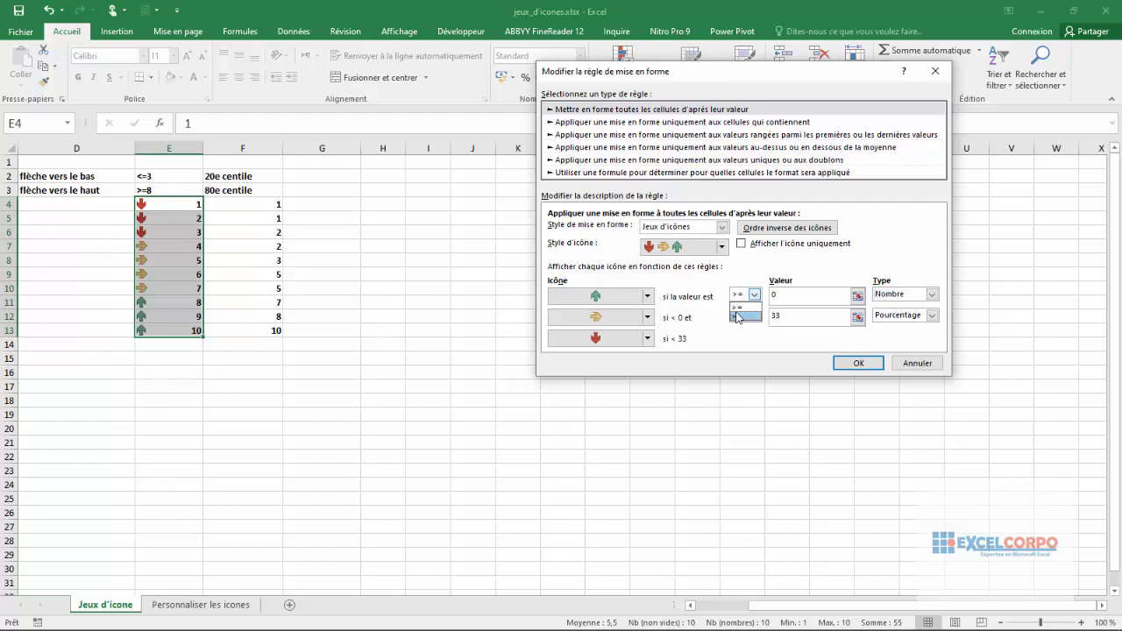
{"action": "left_click", "coordinate": [755, 296]}
{"action": "left_click", "coordinate": [775, 296]}
{"action": "type", "text": "8"}
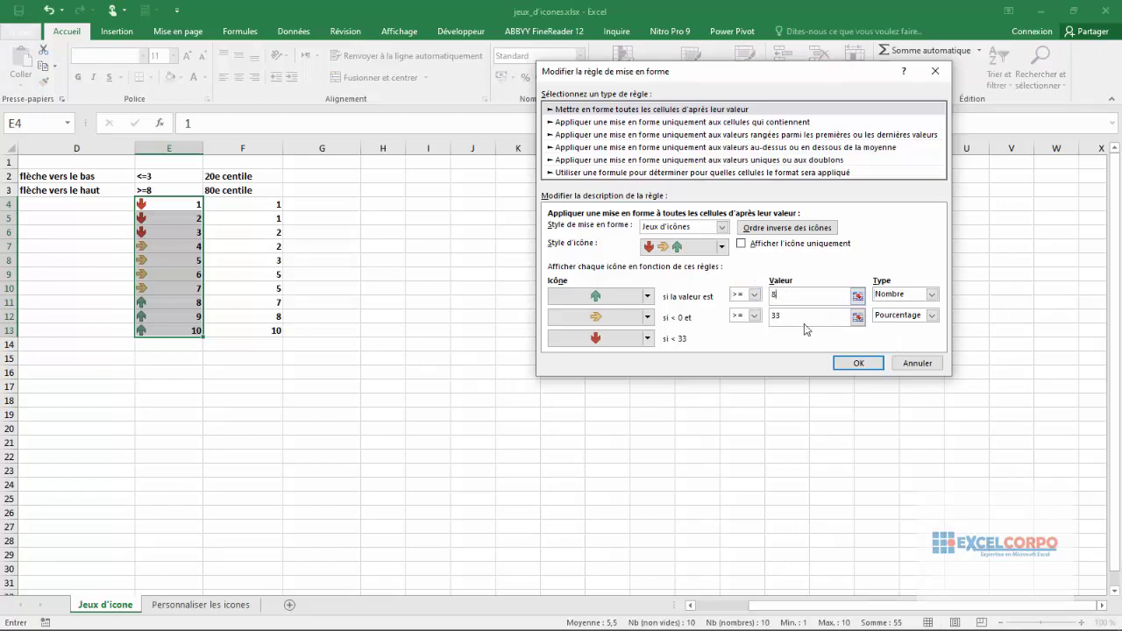
Make the side-arrow threshold Nombre >= 4 and confirm the edited rule
{"action": "left_click", "coordinate": [931, 315]}
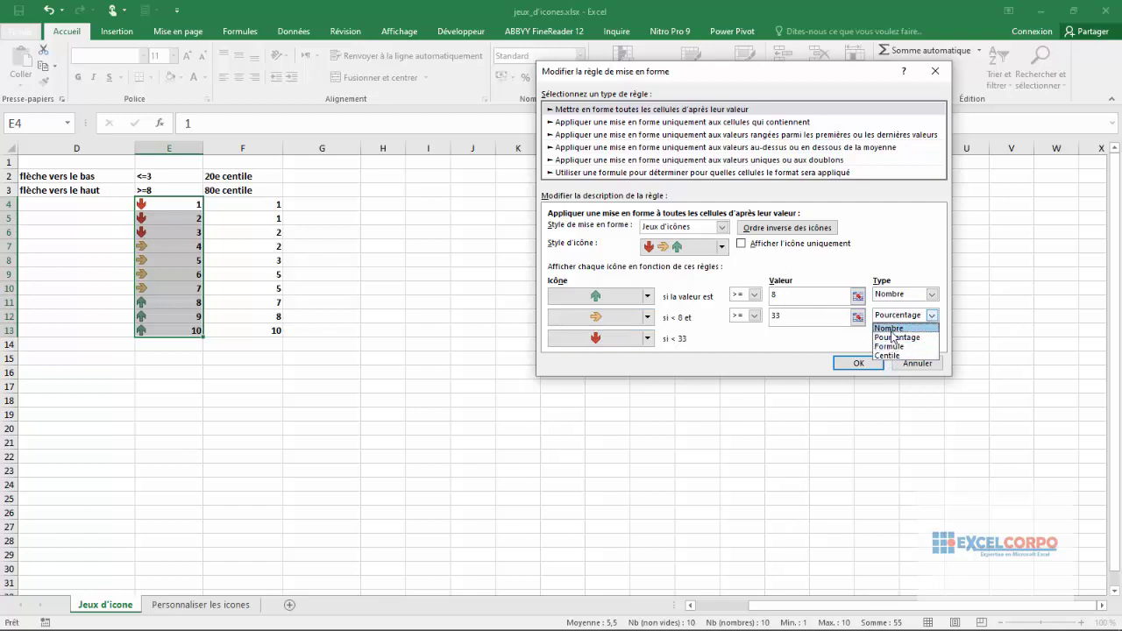
{"action": "left_click", "coordinate": [890, 329]}
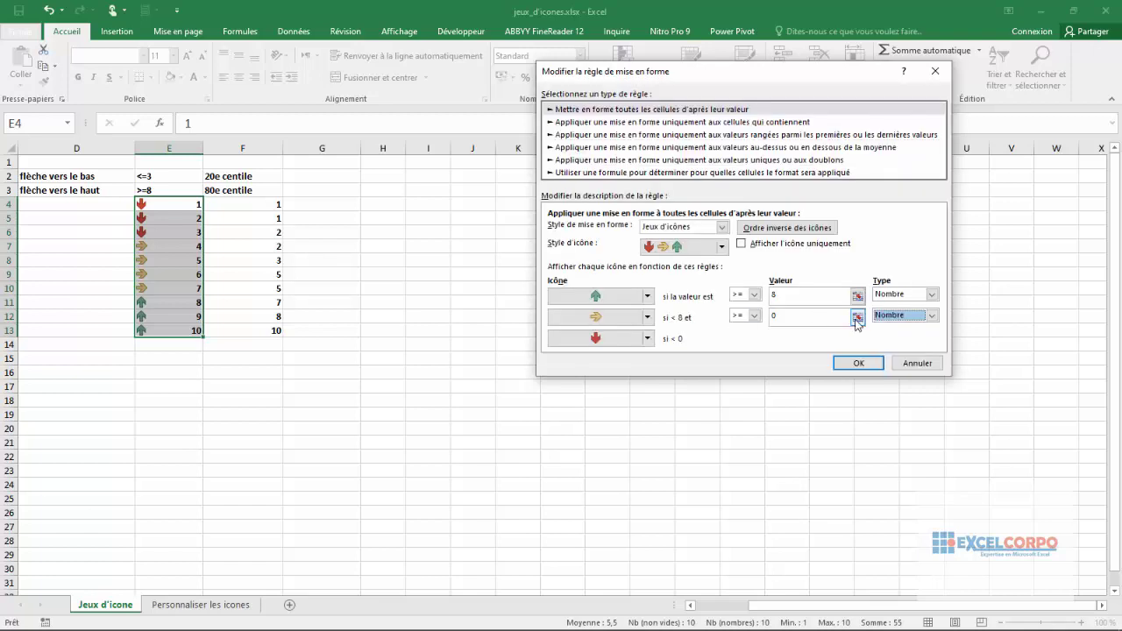
{"action": "left_click", "coordinate": [827, 317]}
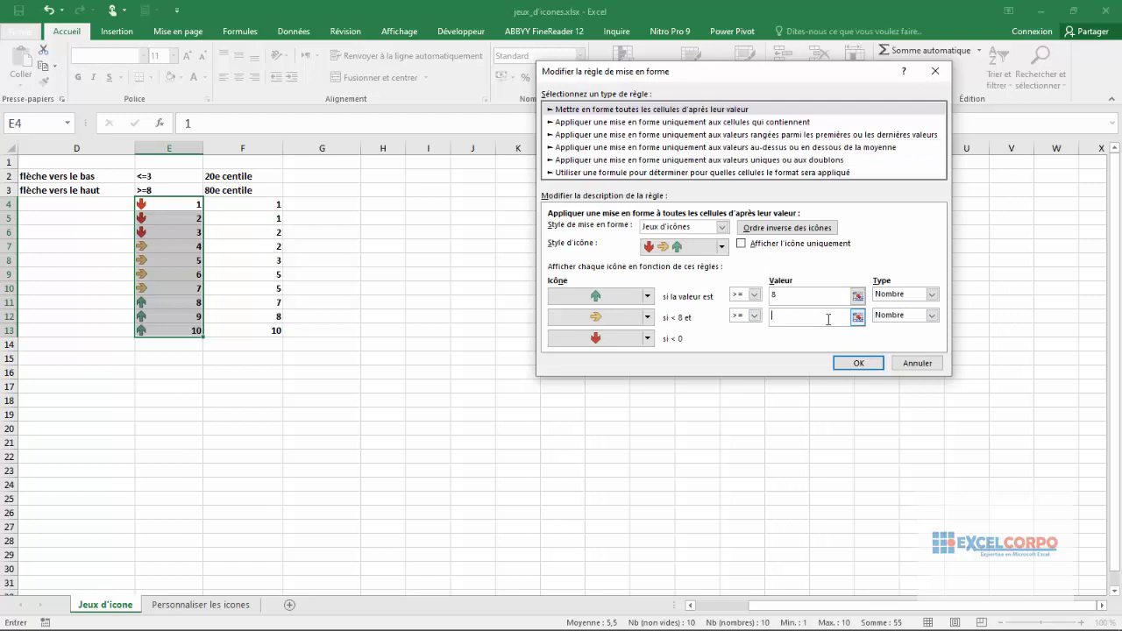
{"action": "type", "text": "4"}
{"action": "left_click", "coordinate": [891, 318]}
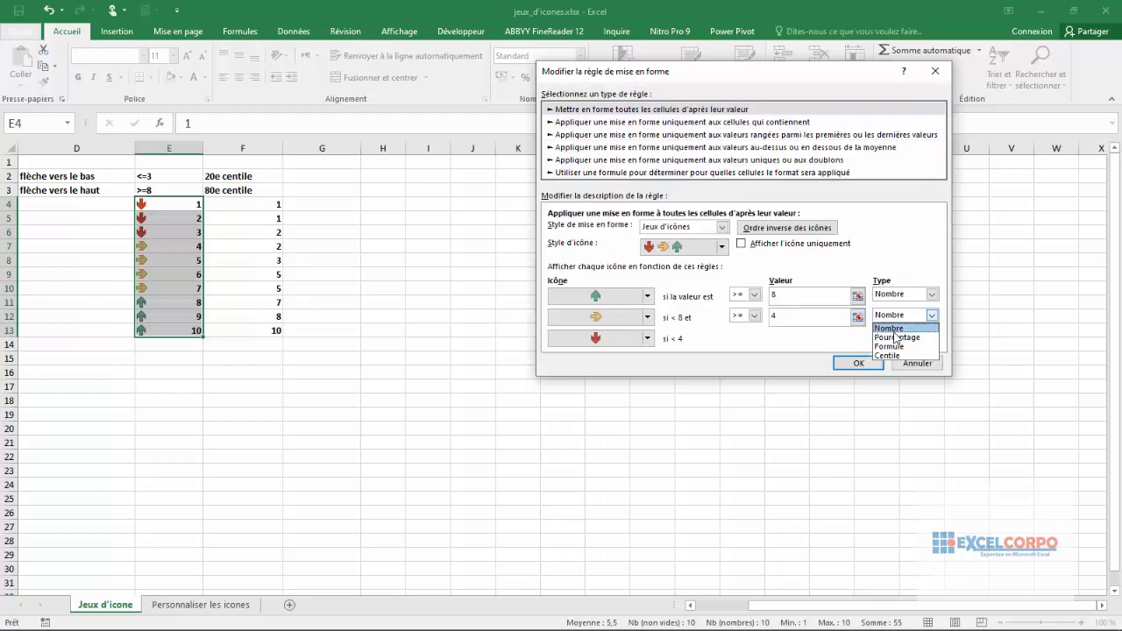
{"action": "left_click", "coordinate": [888, 328]}
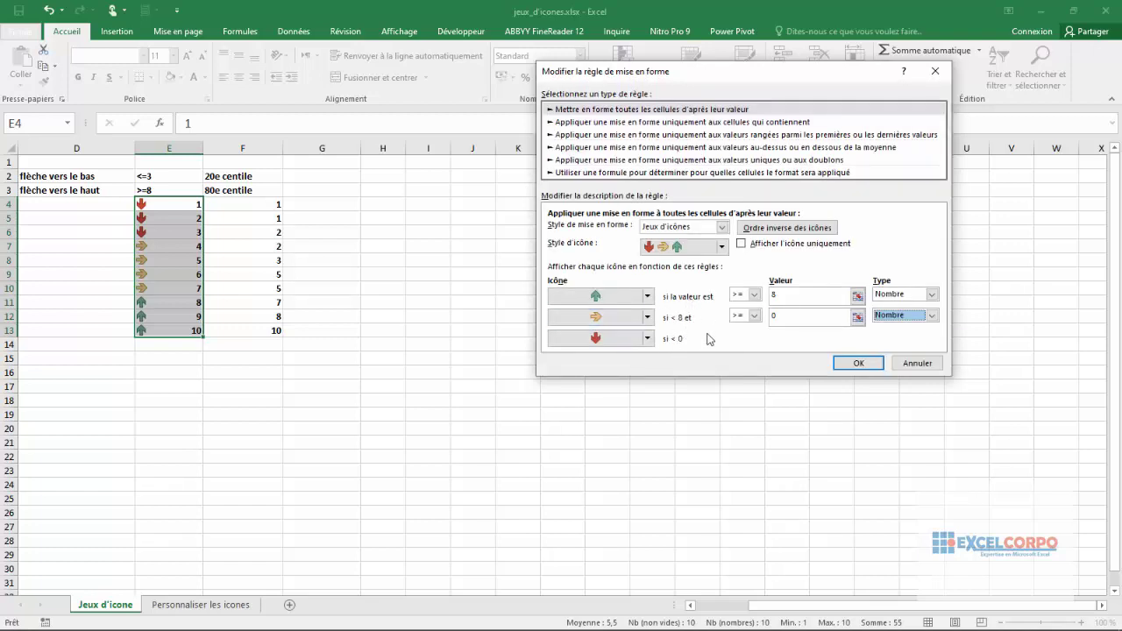
{"action": "left_click", "coordinate": [789, 316]}
{"action": "type", "text": "4"}
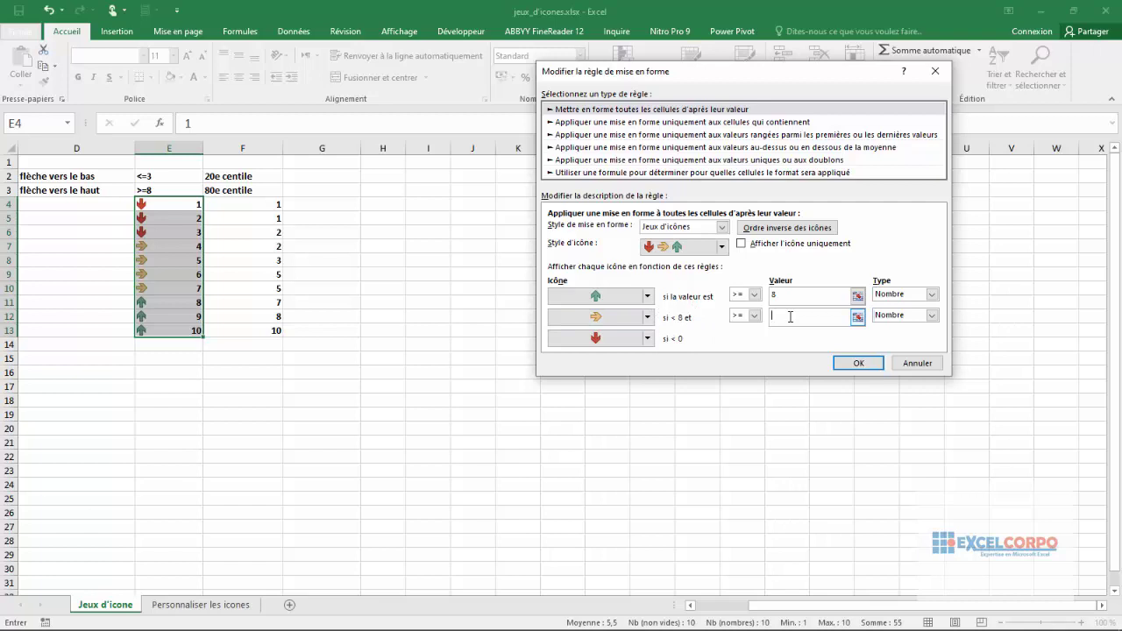
{"action": "left_click", "coordinate": [753, 318]}
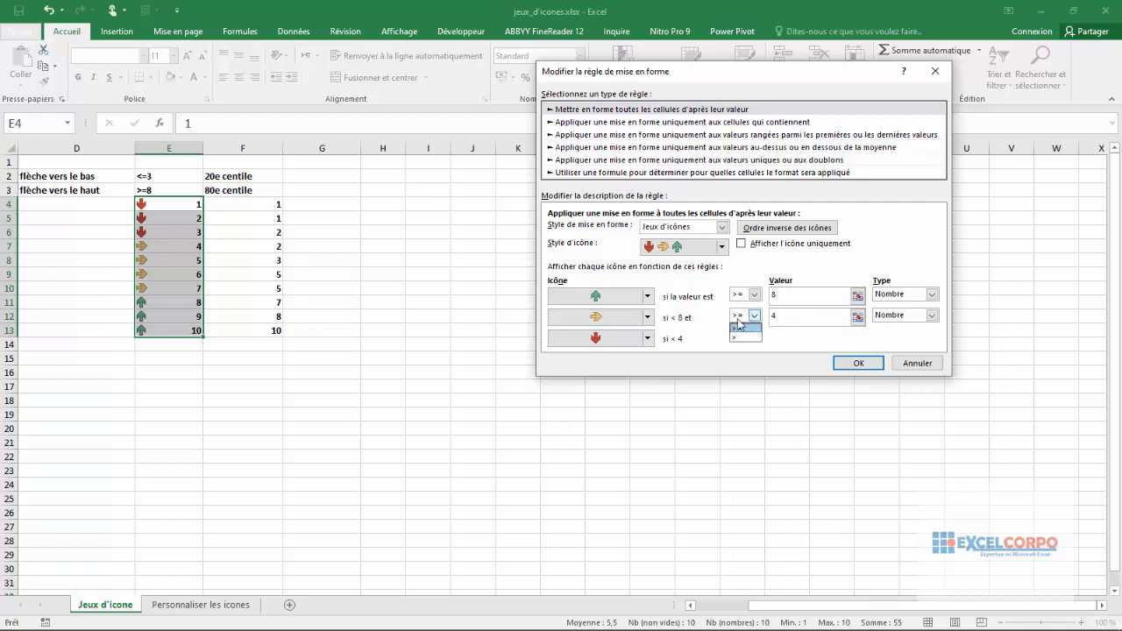
{"action": "left_click", "coordinate": [740, 327]}
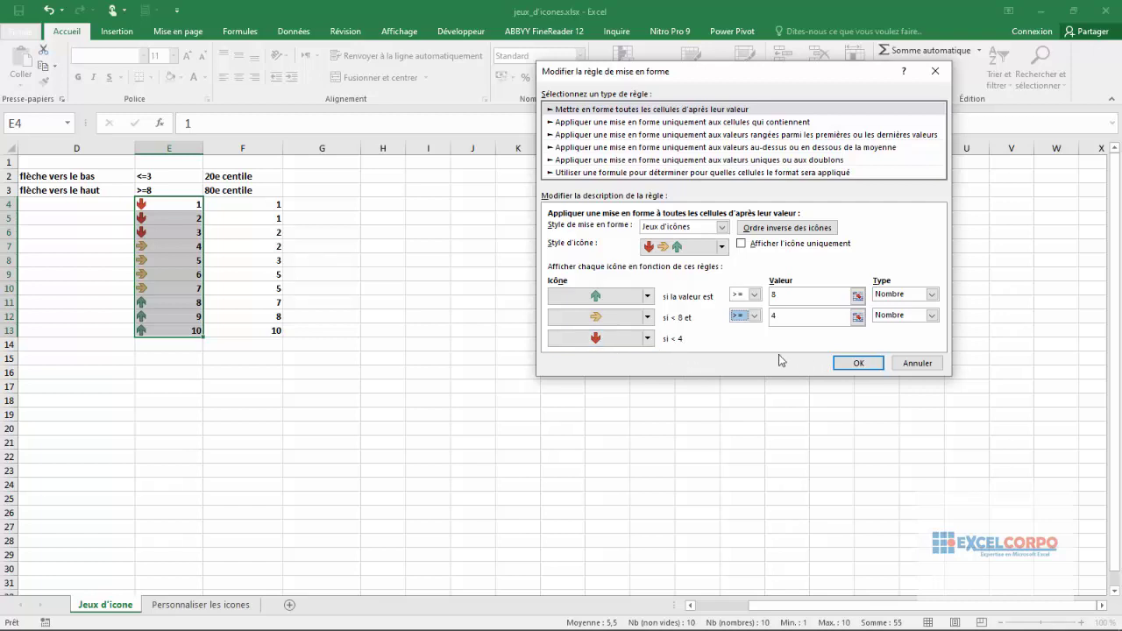
{"action": "left_click", "coordinate": [850, 367]}
Close the rules manager, check column E's arrows (down 1–3, up 8–10), then select F4:F13
{"action": "left_click", "coordinate": [844, 312]}
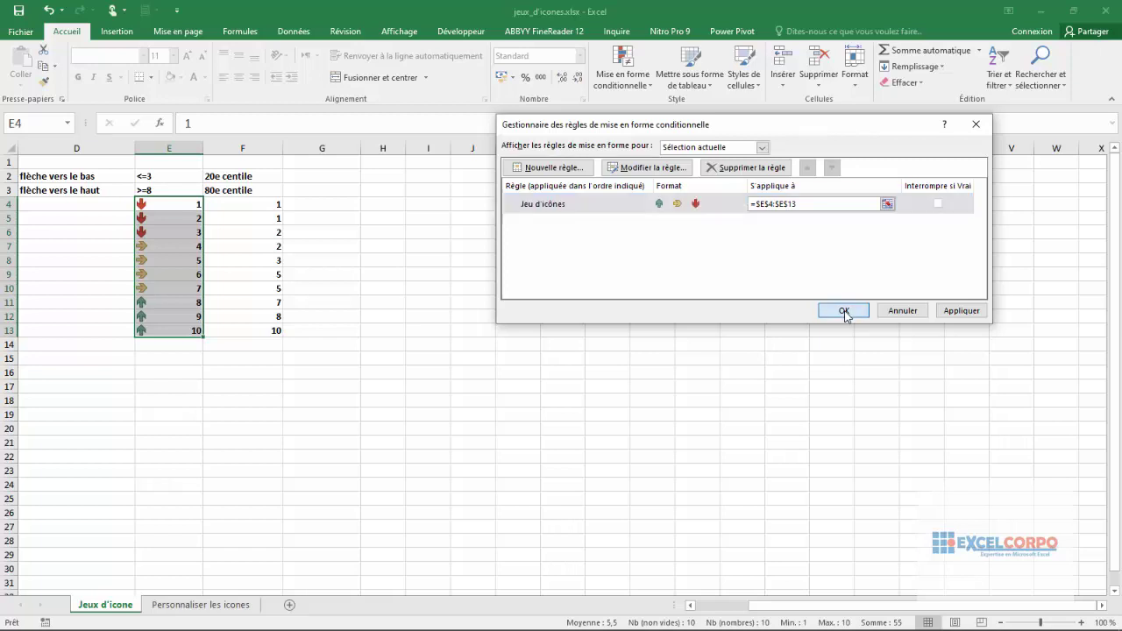
{"action": "left_click", "coordinate": [844, 312]}
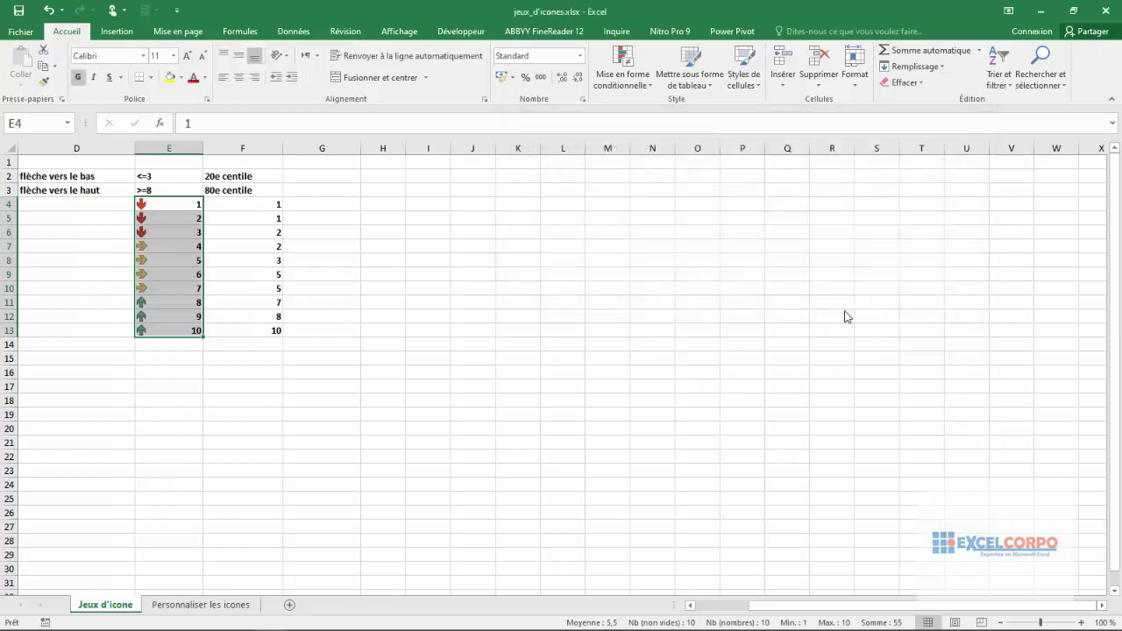
{"action": "left_click", "coordinate": [171, 218]}
{"action": "left_click", "coordinate": [165, 246]}
{"action": "left_click", "coordinate": [165, 219]}
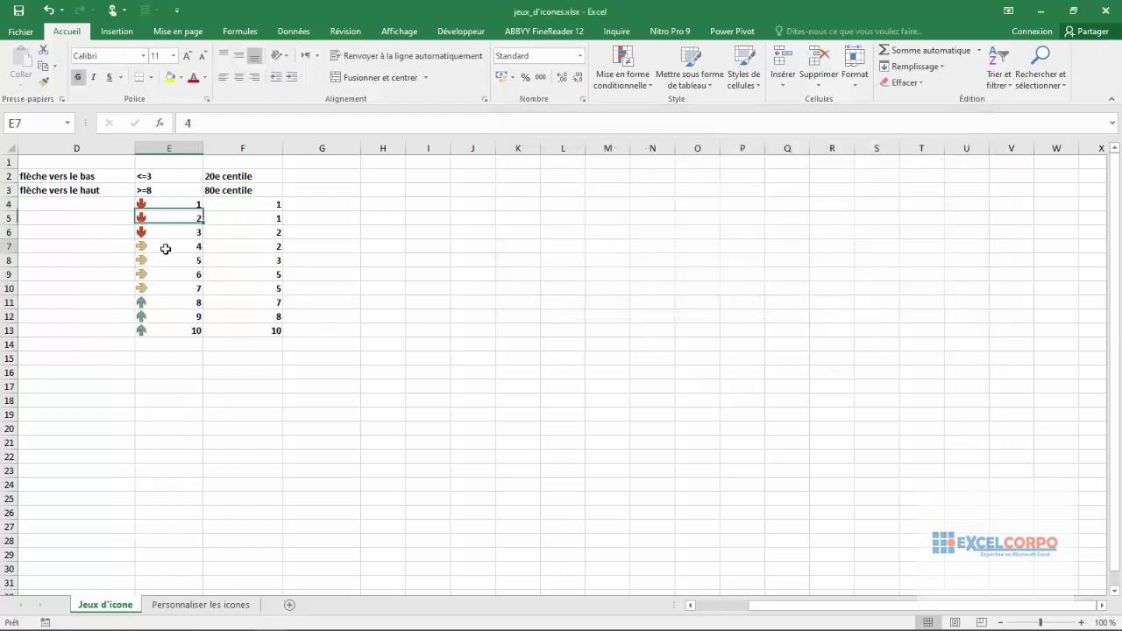
{"action": "left_click", "coordinate": [155, 288]}
{"action": "left_click", "coordinate": [151, 302]}
{"action": "left_click", "coordinate": [151, 312]}
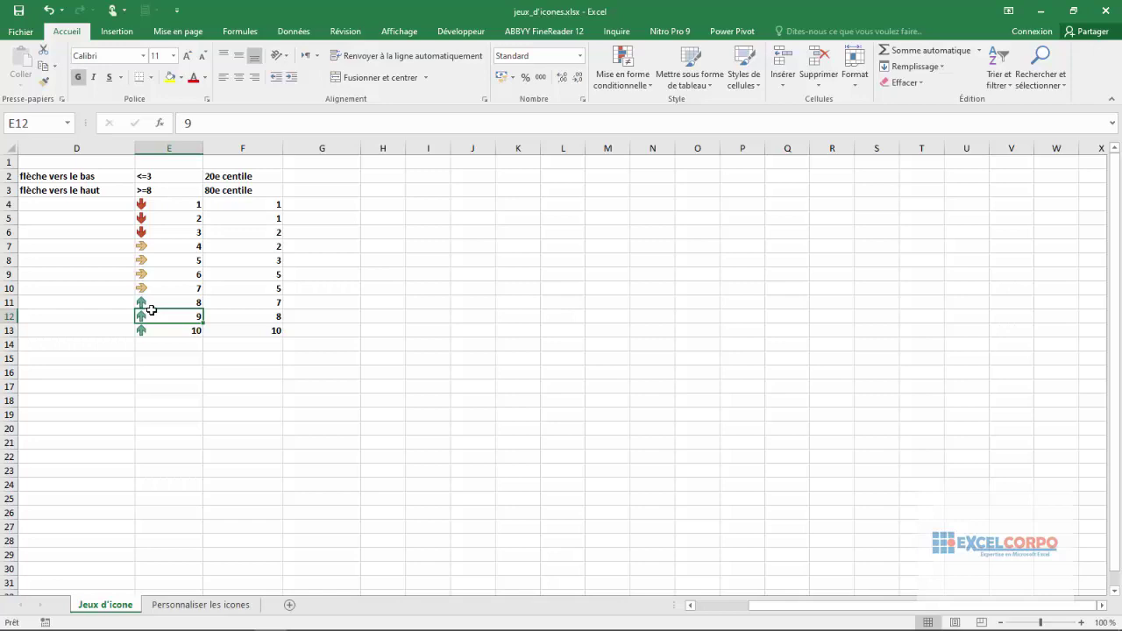
{"action": "left_click", "coordinate": [270, 202]}
{"action": "mouse_move", "coordinate": [270, 202]}
{"action": "left_mouse_down"}
{"action": "mouse_move", "coordinate": [267, 354]}
{"action": "mouse_move", "coordinate": [268, 330]}
{"action": "left_mouse_up"}
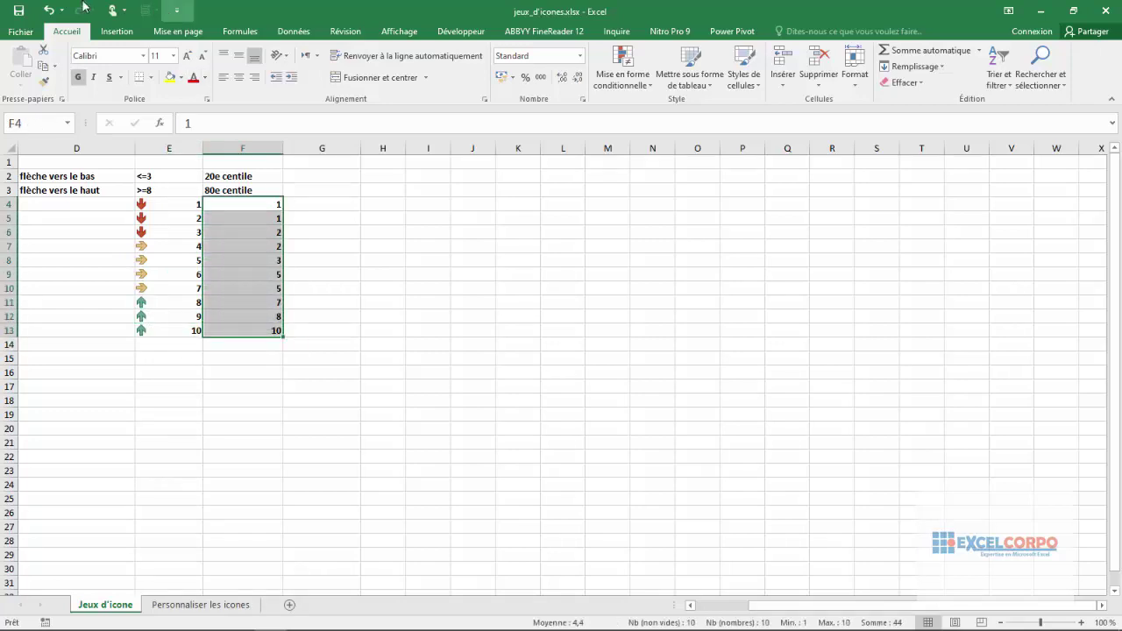
Start a new custom icon-set rule for F4:F13 using the 3 coloured arrows style
{"action": "left_click", "coordinate": [641, 83]}
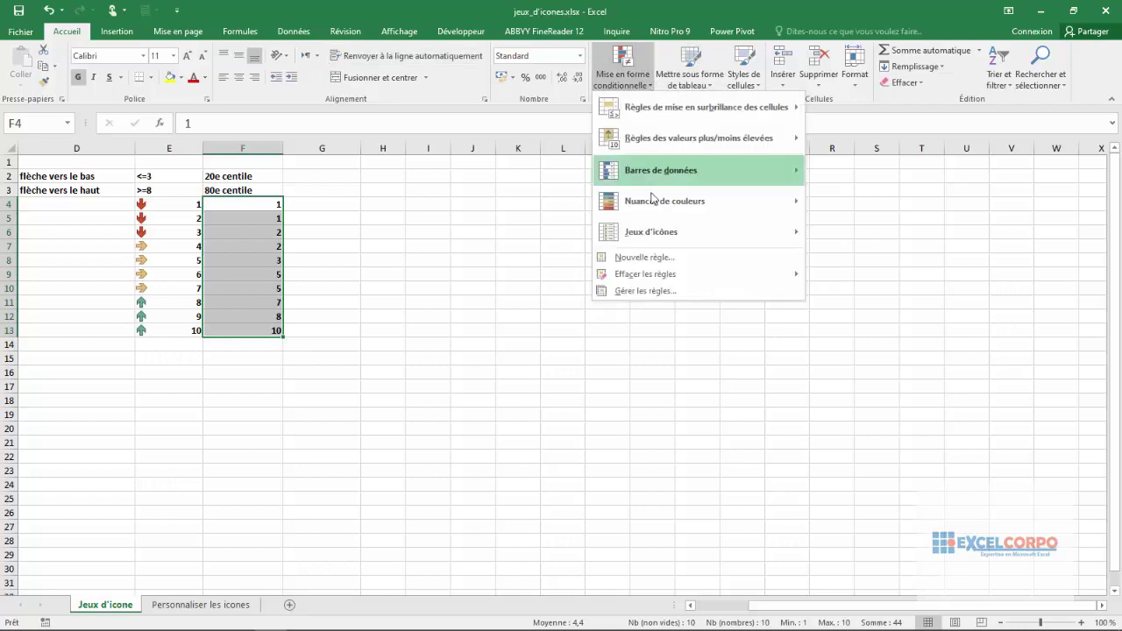
{"action": "mouse_move", "coordinate": [652, 232]}
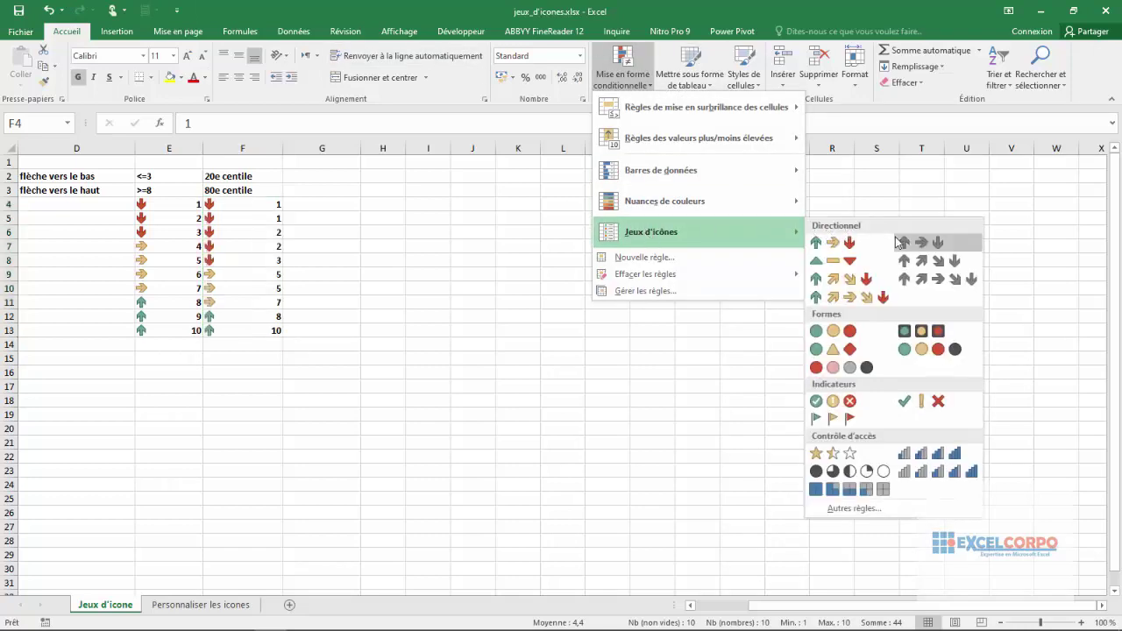
{"action": "left_click", "coordinate": [851, 509]}
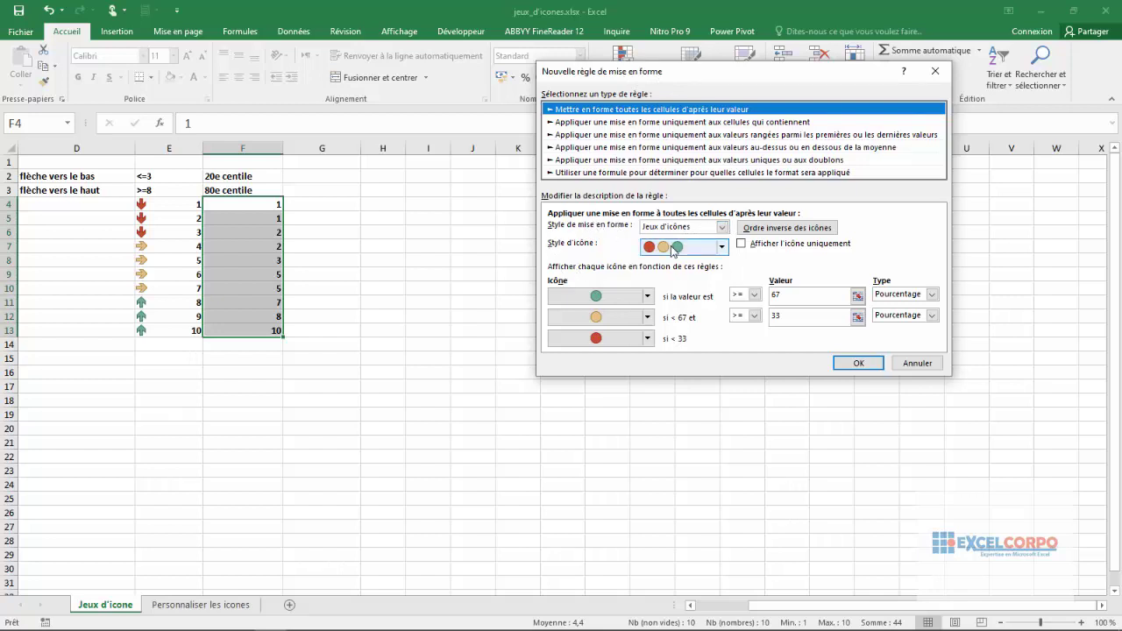
{"action": "left_click", "coordinate": [721, 246]}
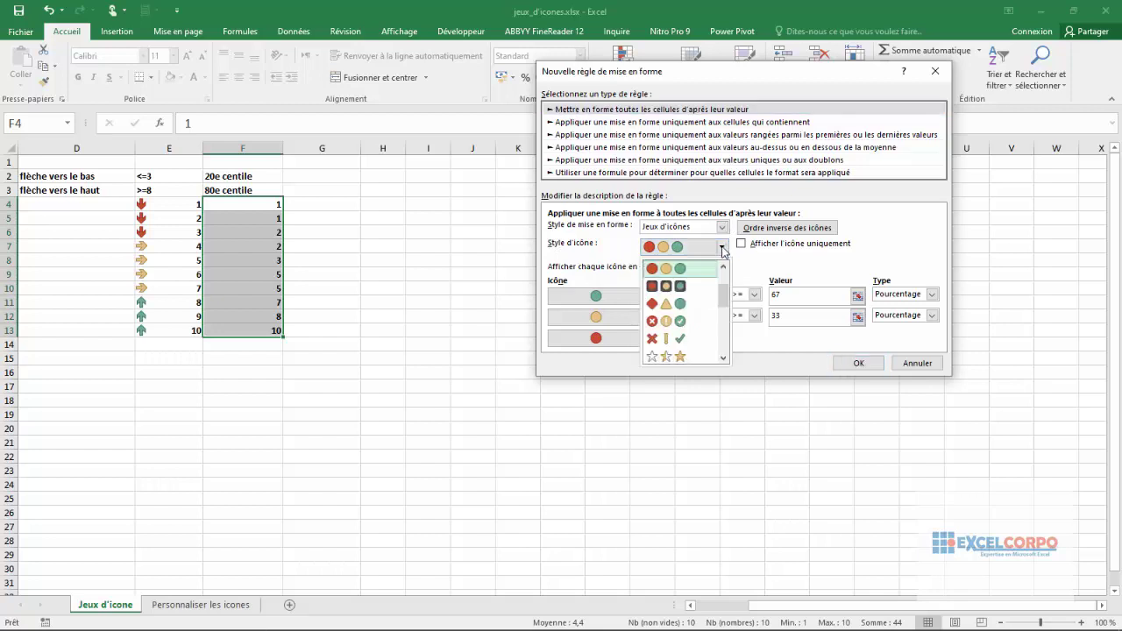
{"action": "scroll", "coordinate": [666, 316], "scroll_direction": "up", "scroll_amount": 1}
{"action": "scroll", "coordinate": [669, 289], "scroll_direction": "up", "scroll_amount": 1}
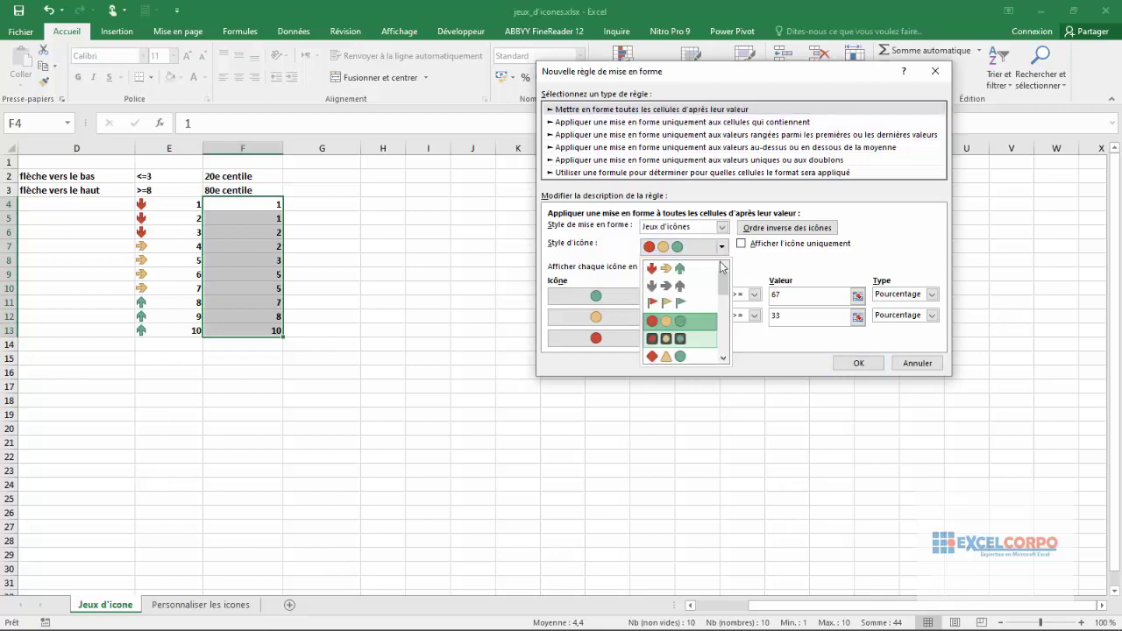
{"action": "scroll", "coordinate": [671, 270], "scroll_direction": "up", "scroll_amount": 1}
{"action": "left_click", "coordinate": [672, 269]}
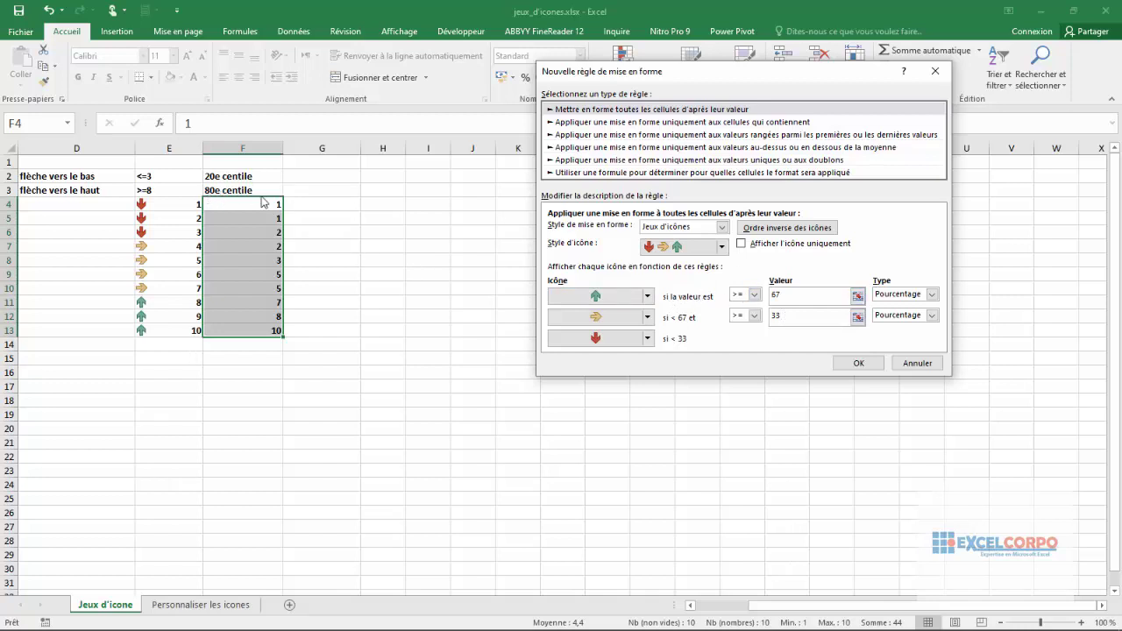
{"action": "left_click", "coordinate": [931, 294]}
Set the arrow thresholds to Centile 80 for up arrows and Centile 20 for side arrows
{"action": "left_click", "coordinate": [888, 335]}
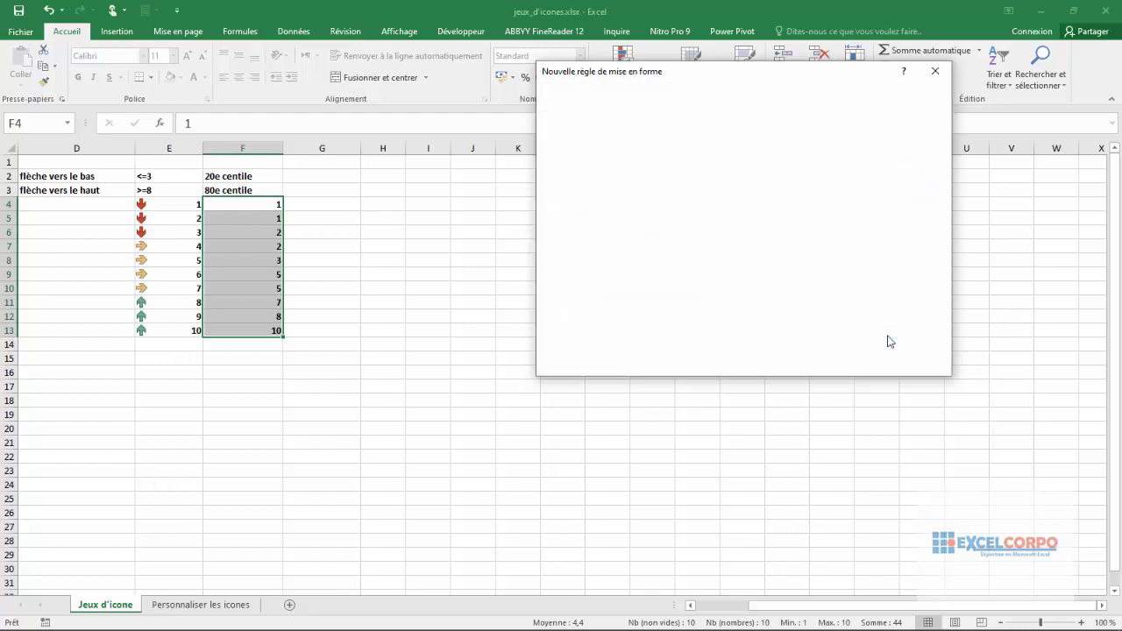
{"action": "double_click", "coordinate": [771, 296]}
{"action": "type", "text": "80"}
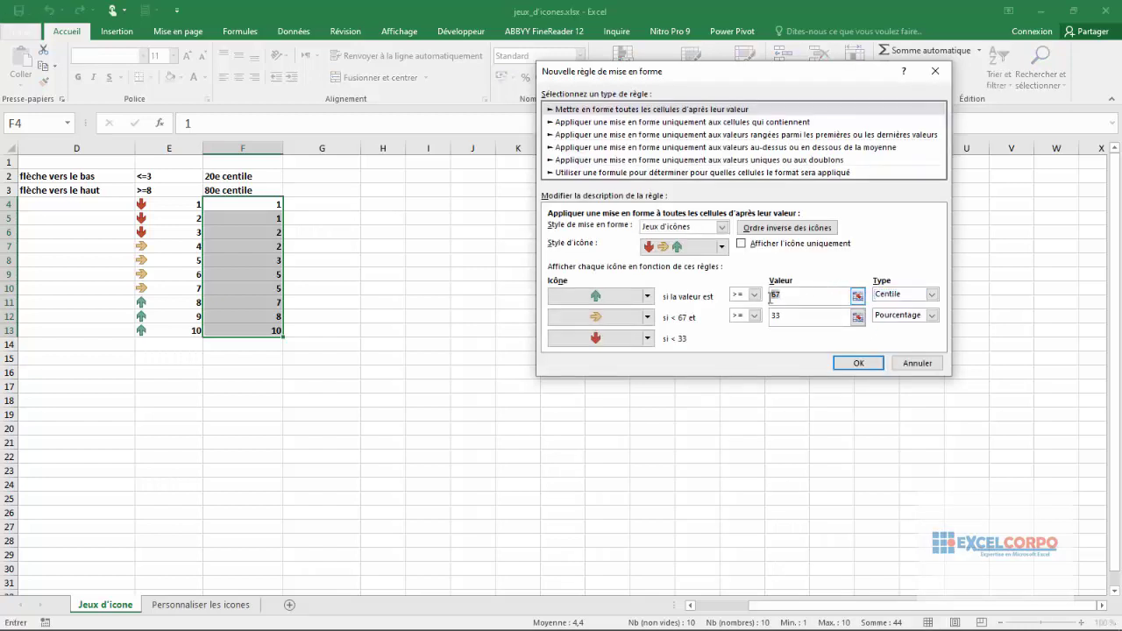
{"action": "left_click", "coordinate": [932, 315]}
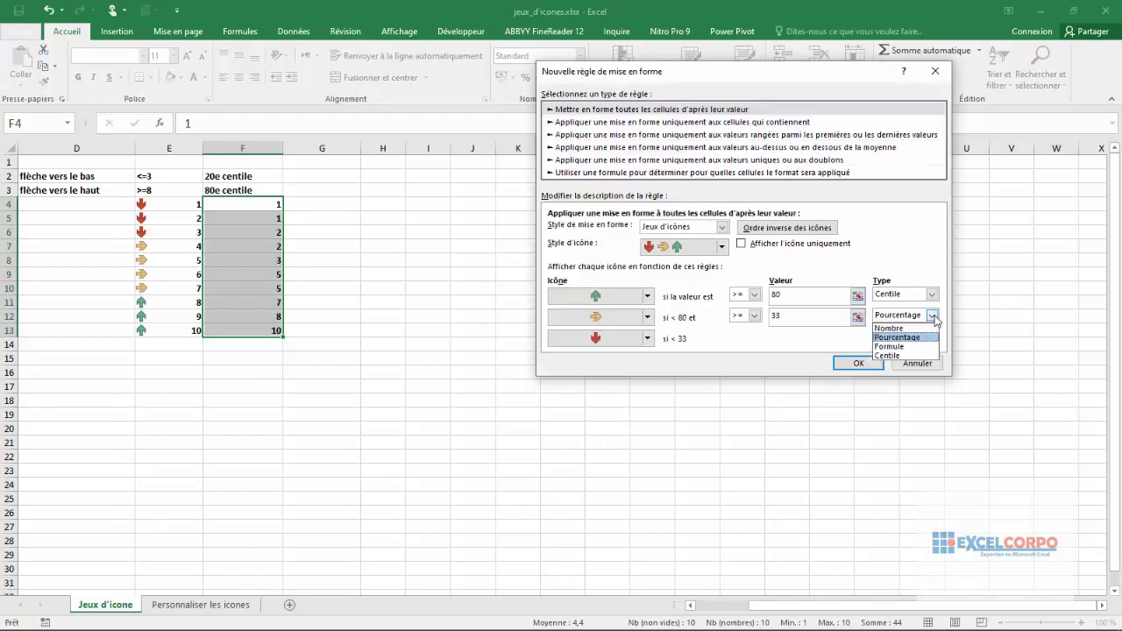
{"action": "left_click", "coordinate": [894, 355]}
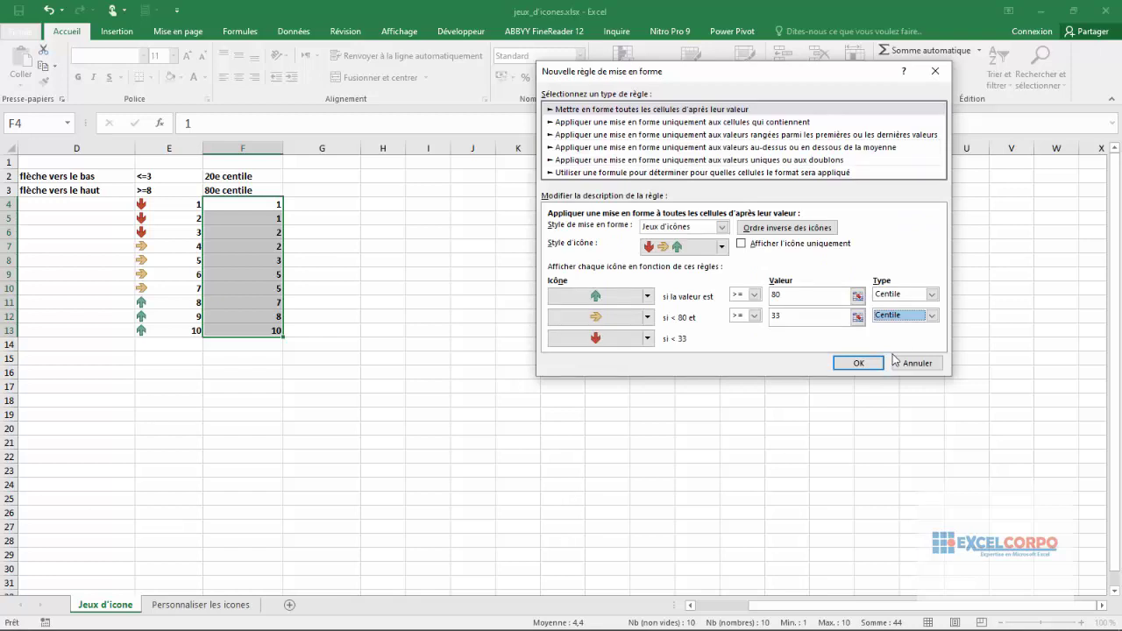
{"action": "left_click", "coordinate": [772, 315]}
{"action": "type", "text": "20"}
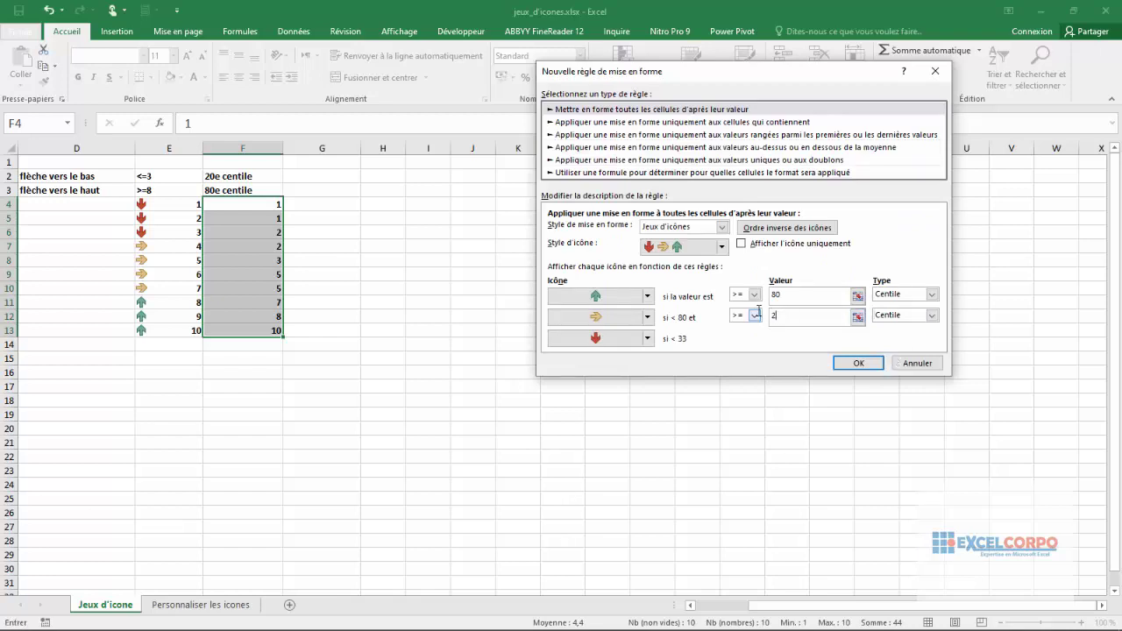
{"action": "left_click", "coordinate": [932, 316]}
{"action": "left_click", "coordinate": [756, 320]}
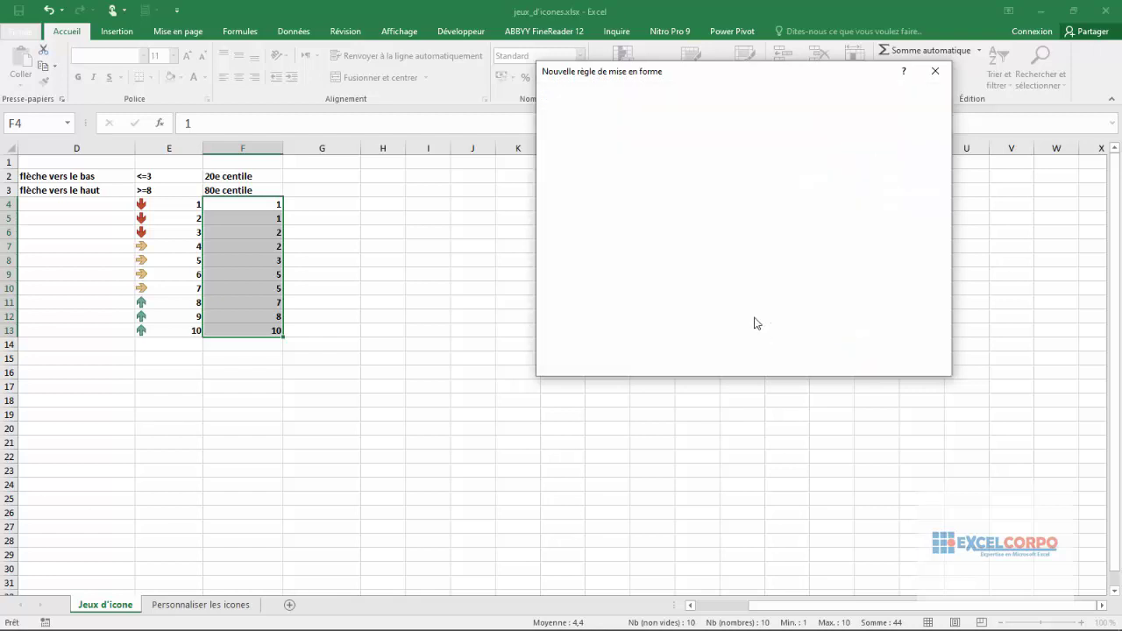
{"action": "left_click", "coordinate": [753, 319]}
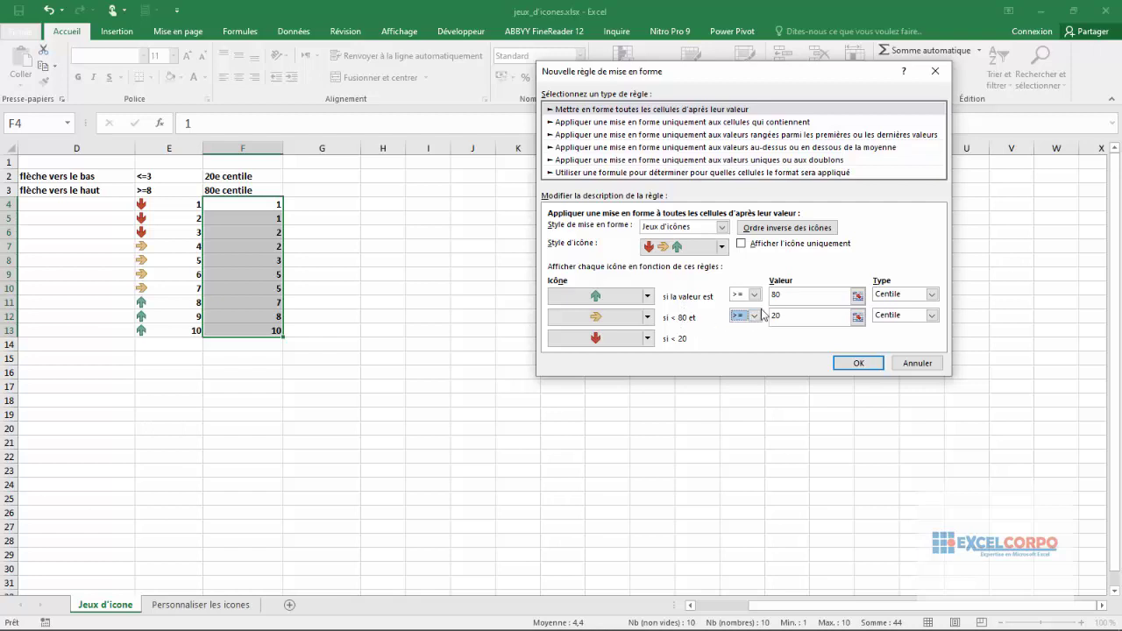
Keep the red down arrow for the lowest values and apply the rule to F4:F13
{"action": "left_click", "coordinate": [650, 342]}
{"action": "left_click", "coordinate": [649, 341]}
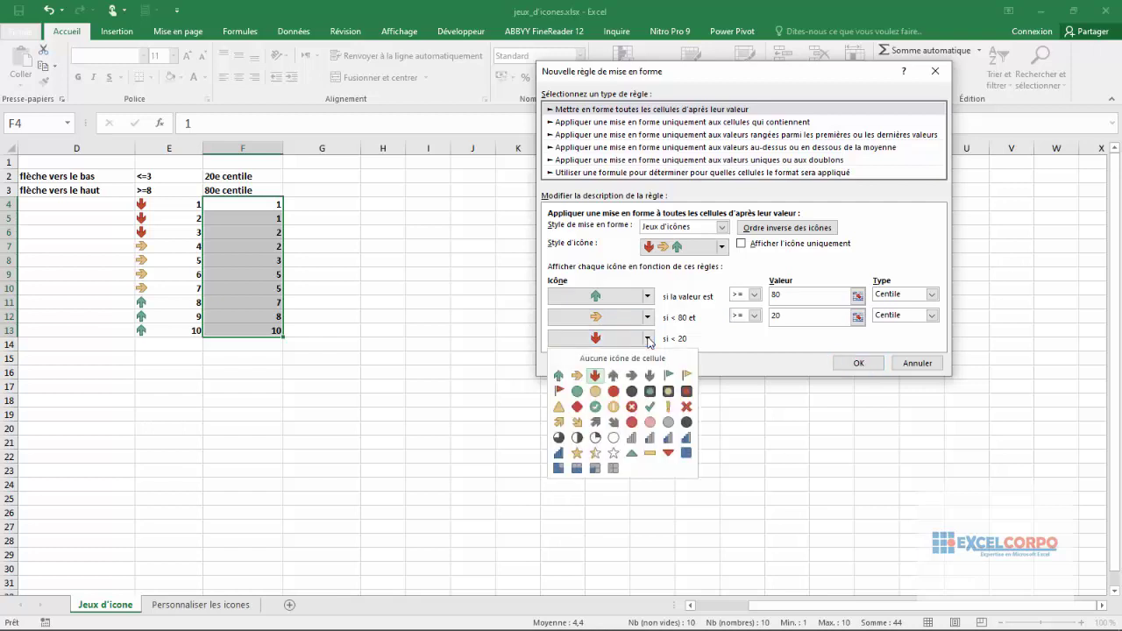
{"action": "left_click", "coordinate": [649, 341]}
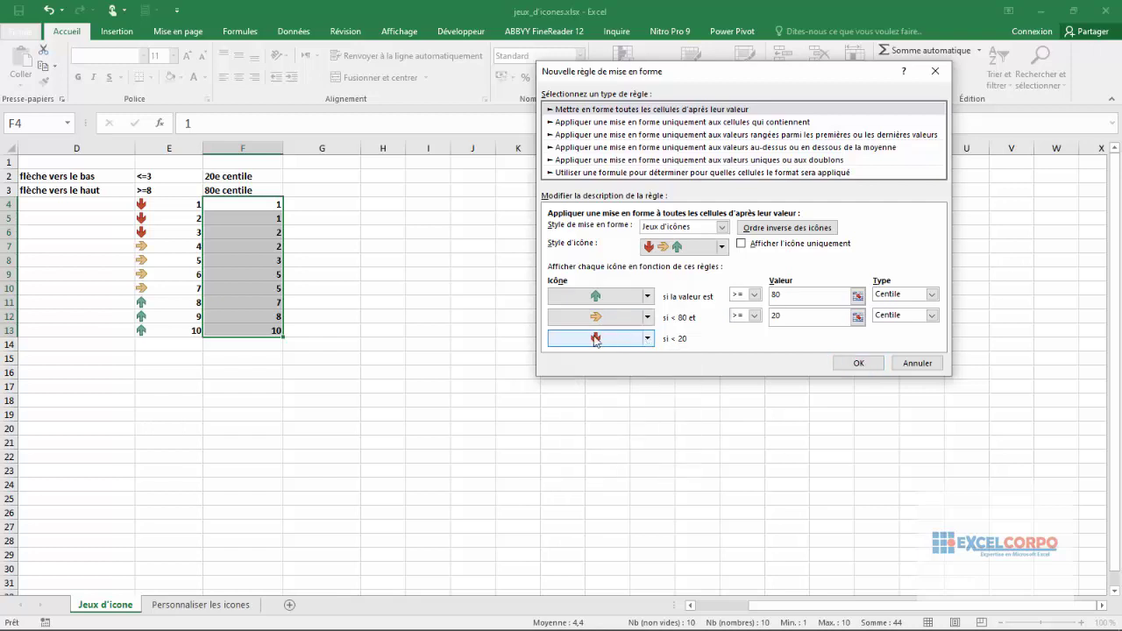
{"action": "left_click", "coordinate": [858, 363]}
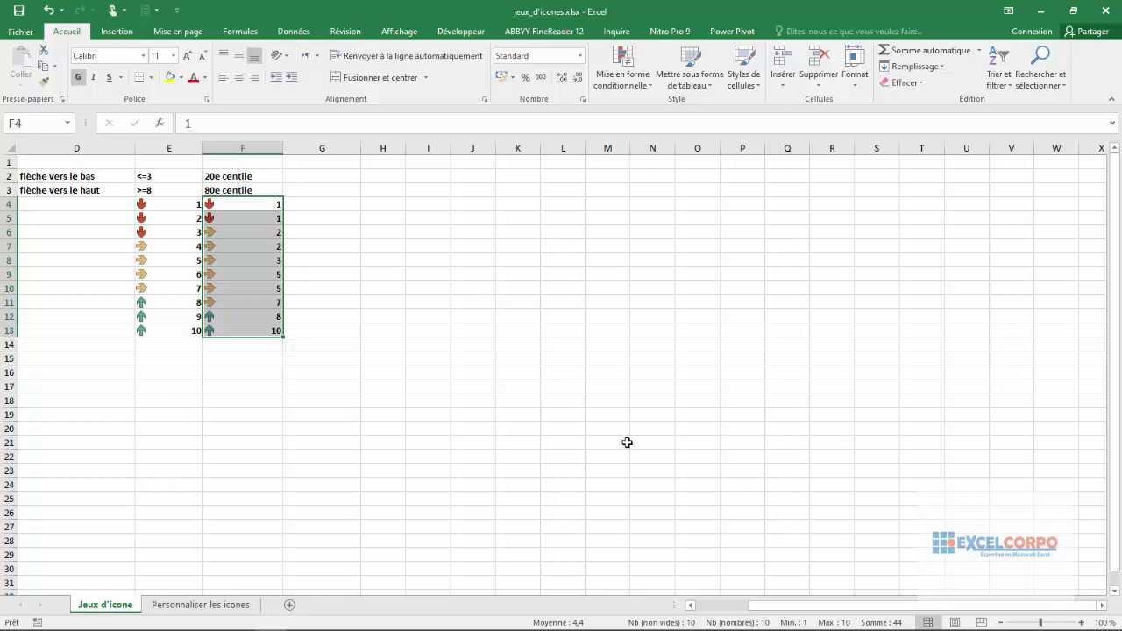
Switch to the 'Personnaliser les icones' sheet with the annual returns table
{"action": "left_click", "coordinate": [343, 418]}
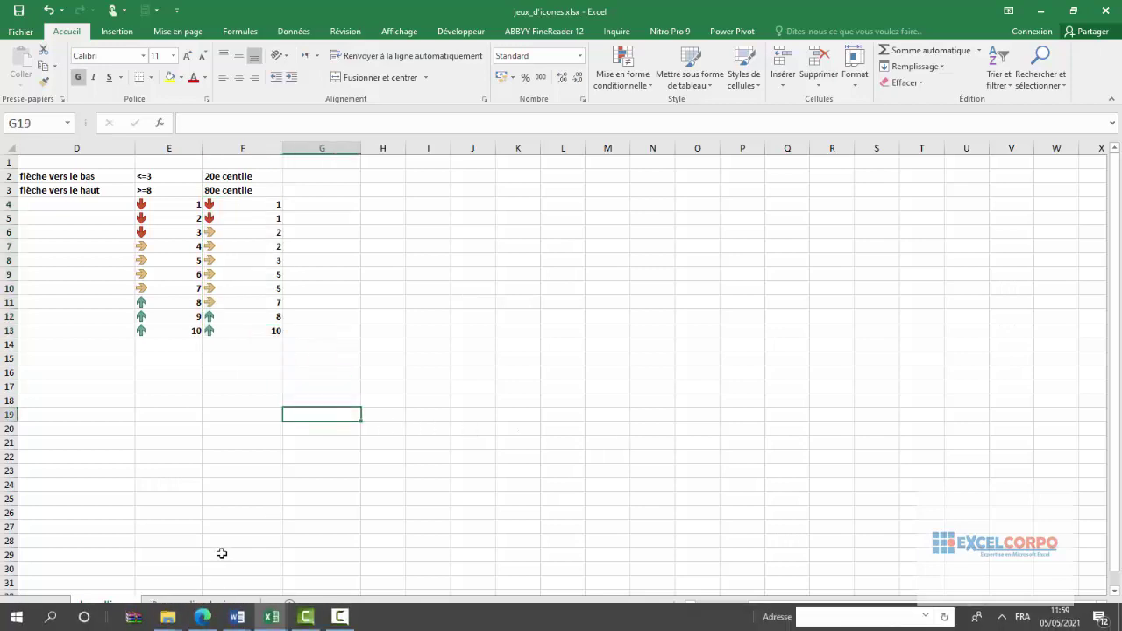
{"action": "left_click", "coordinate": [211, 605]}
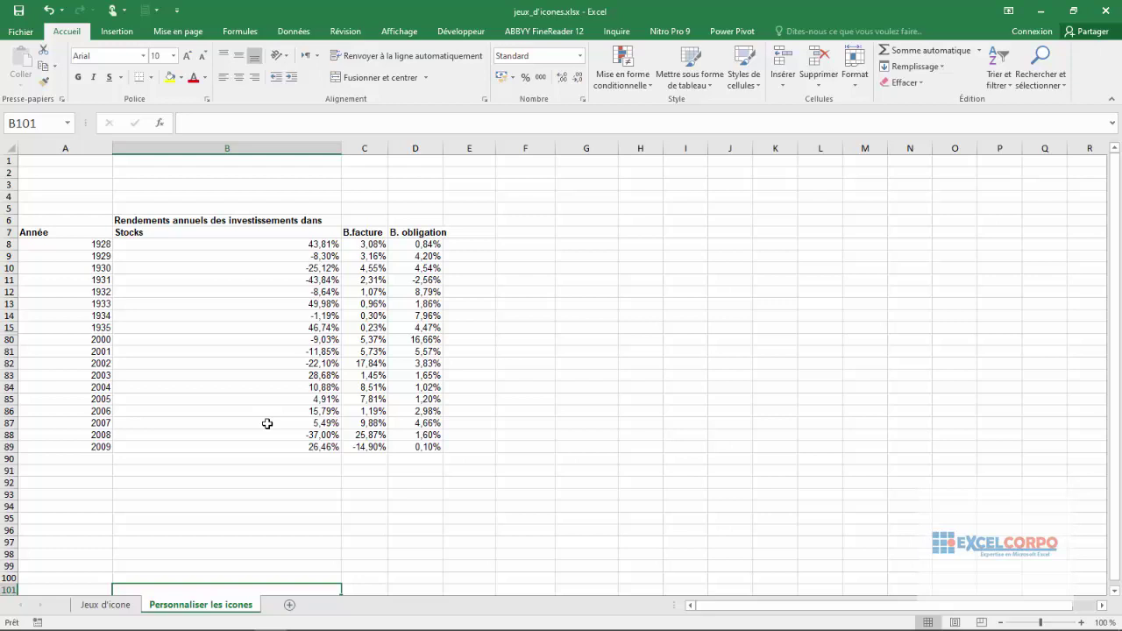
{"action": "left_click", "coordinate": [336, 282]}
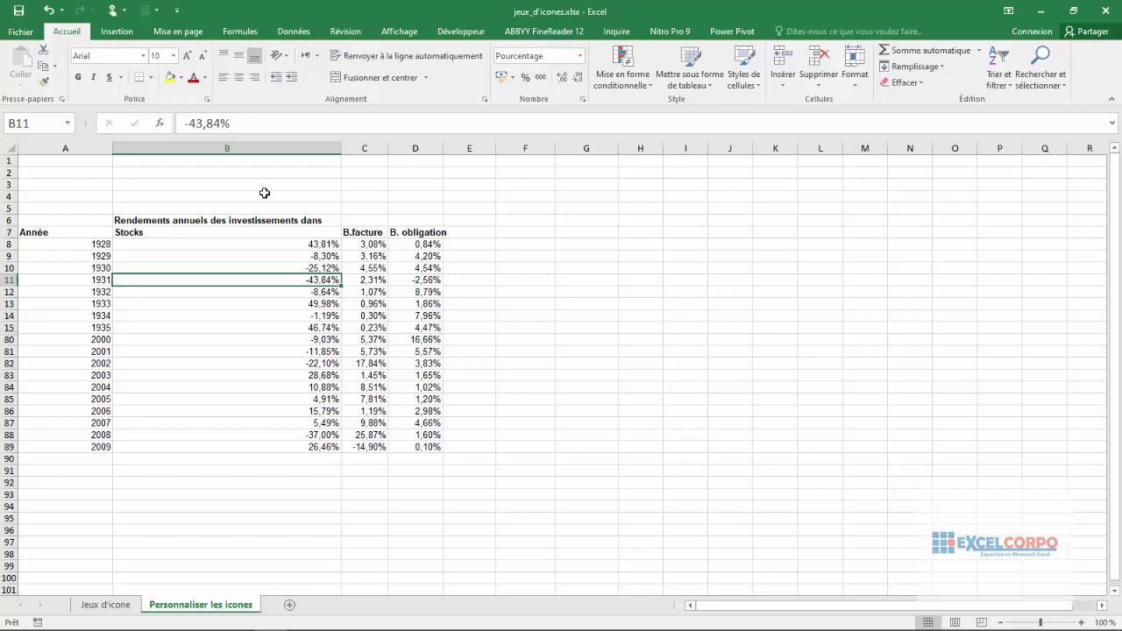
Look over columns A–D of the returns table and widen column D to fit its heading
{"action": "left_click", "coordinate": [83, 148]}
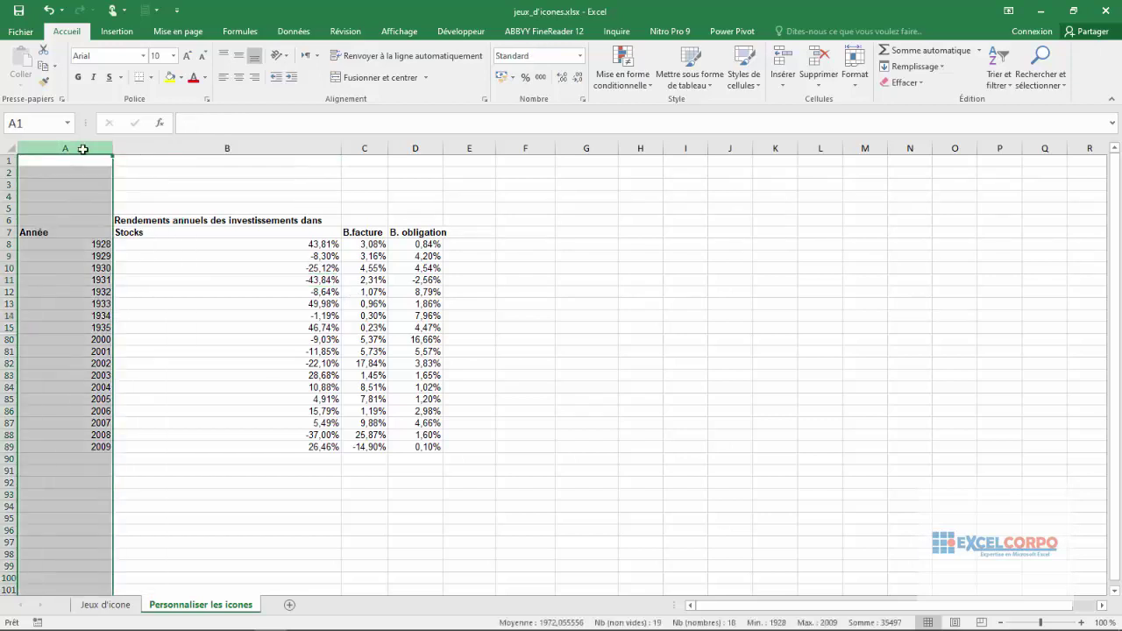
{"action": "left_click", "coordinate": [72, 339]}
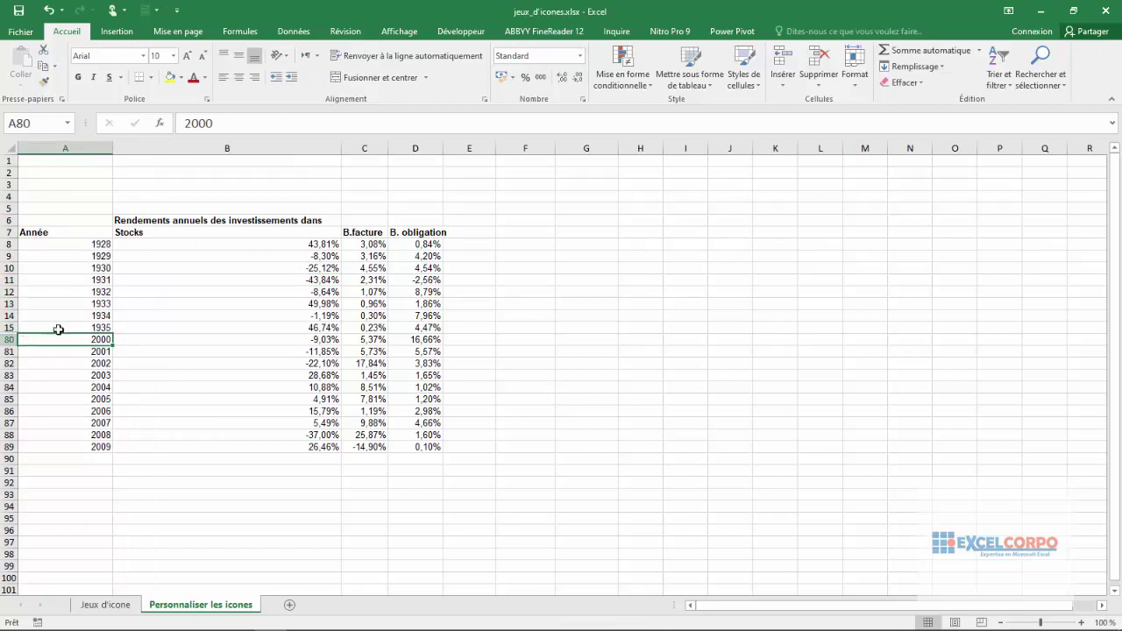
{"action": "left_click", "coordinate": [289, 140]}
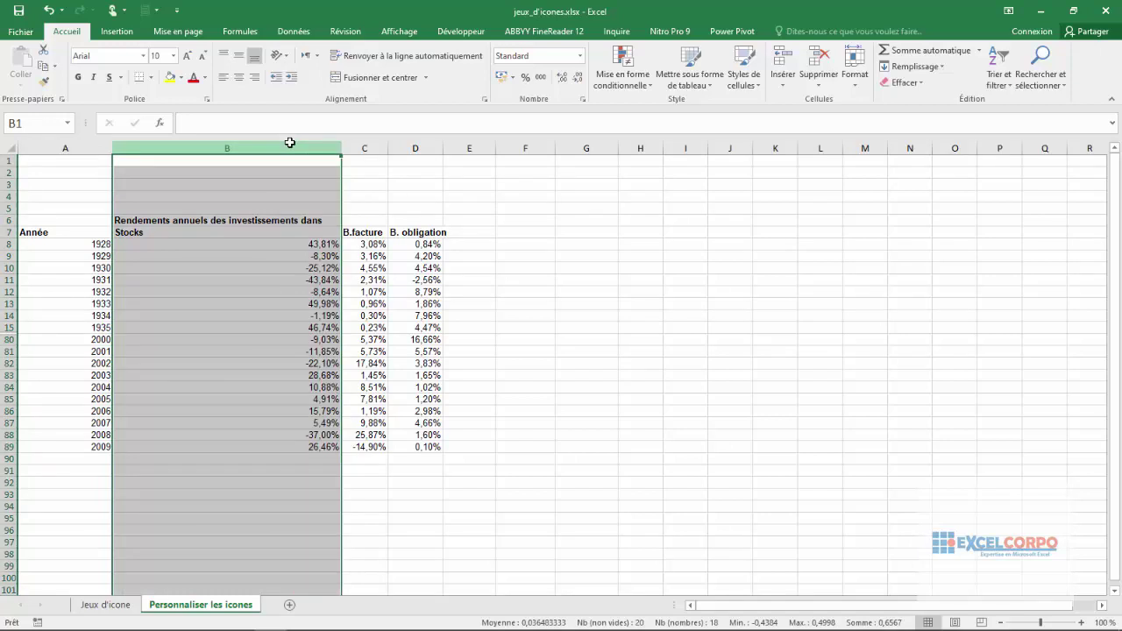
{"action": "left_click", "coordinate": [373, 149]}
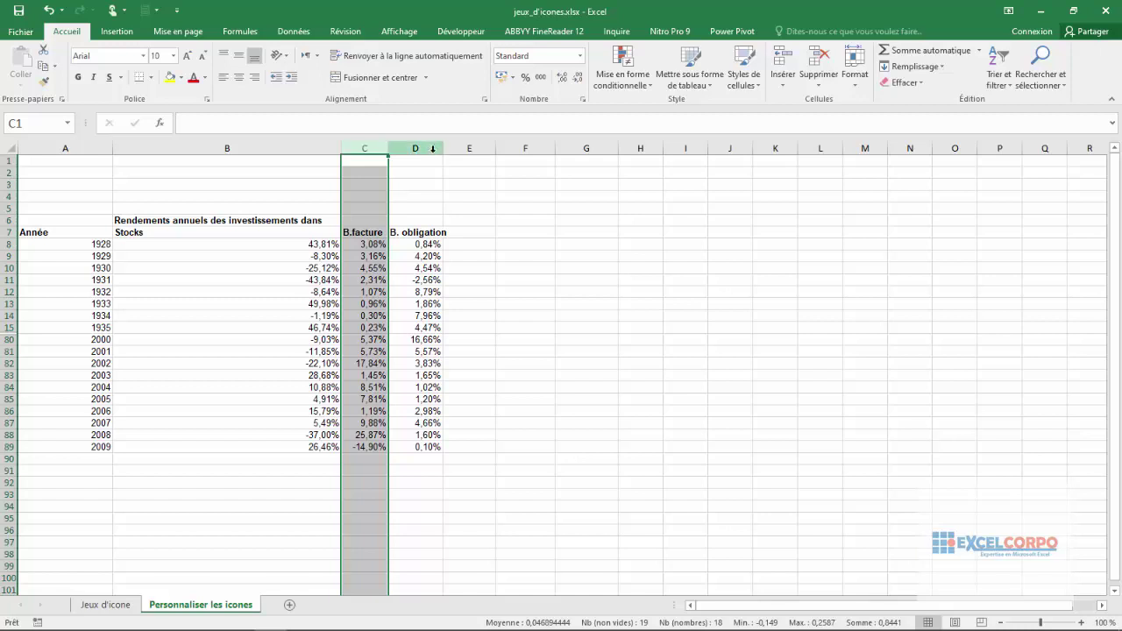
{"action": "left_click", "coordinate": [428, 149]}
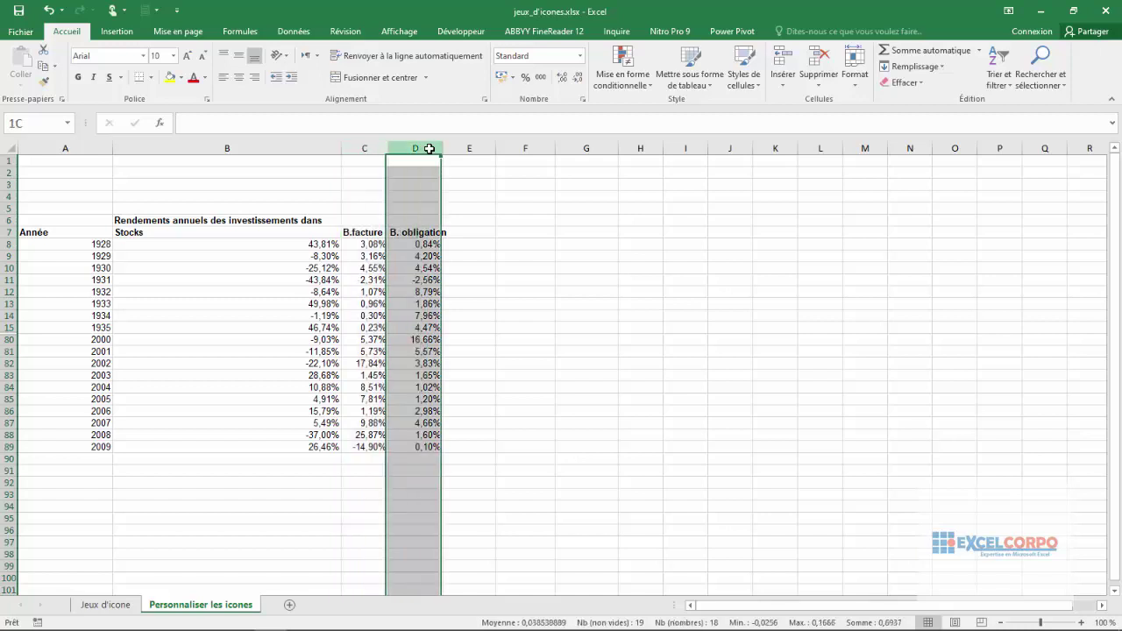
{"action": "left_click", "coordinate": [271, 317]}
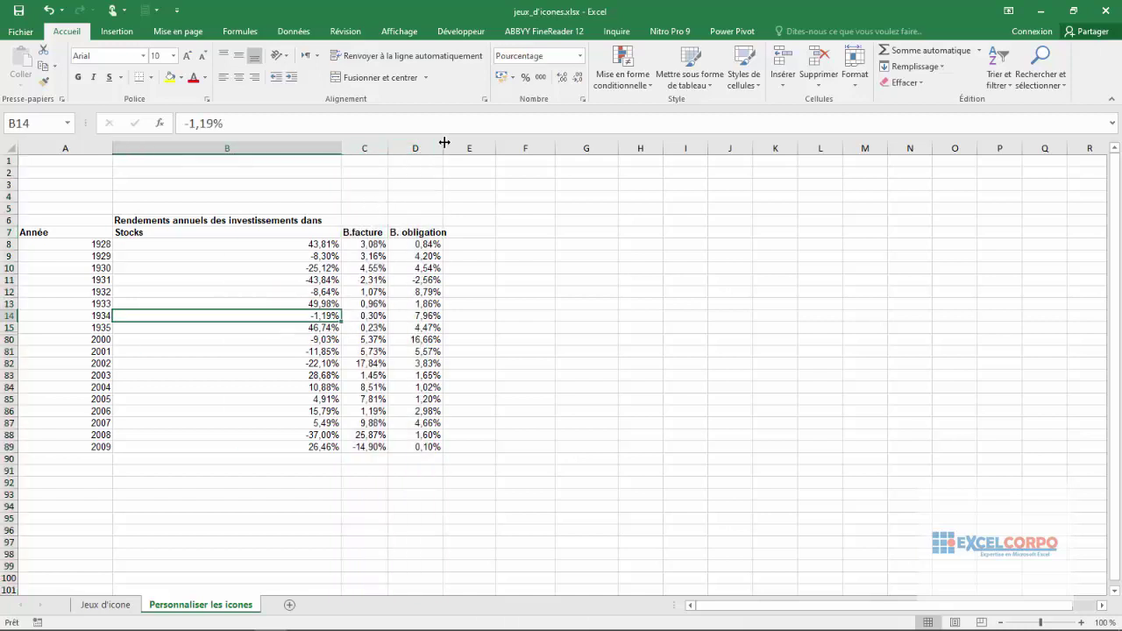
{"action": "left_click_drag", "start_coordinate": [442, 148], "coordinate": [463, 148]}
Check cell B12, select the returns table B8:D89, then clear the selection
{"action": "left_click", "coordinate": [268, 293]}
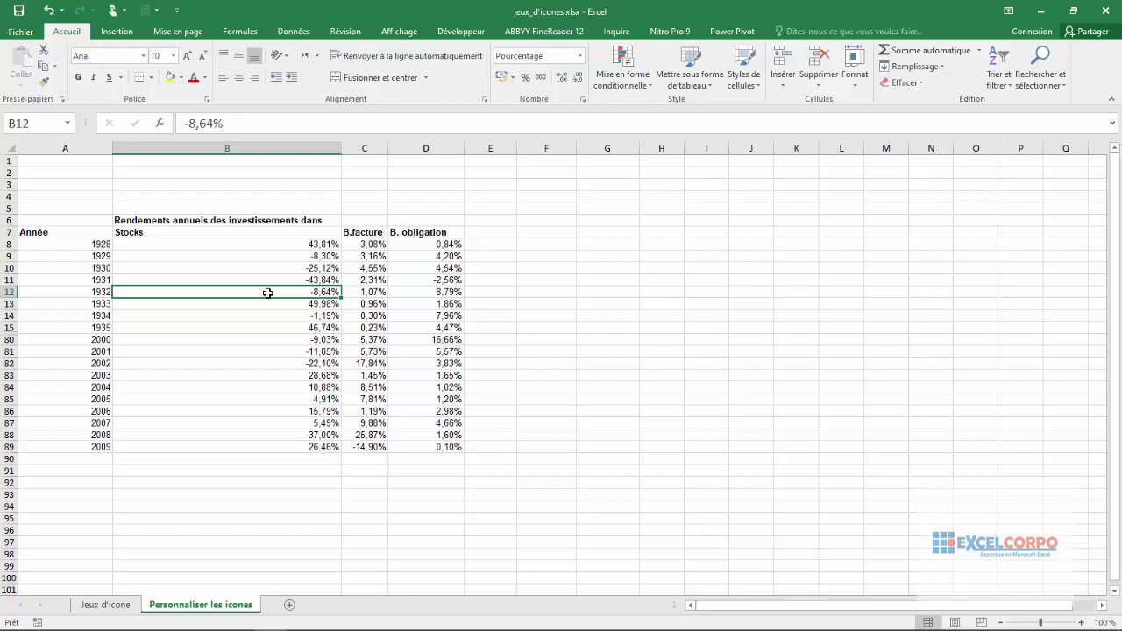
{"action": "left_click", "coordinate": [167, 245]}
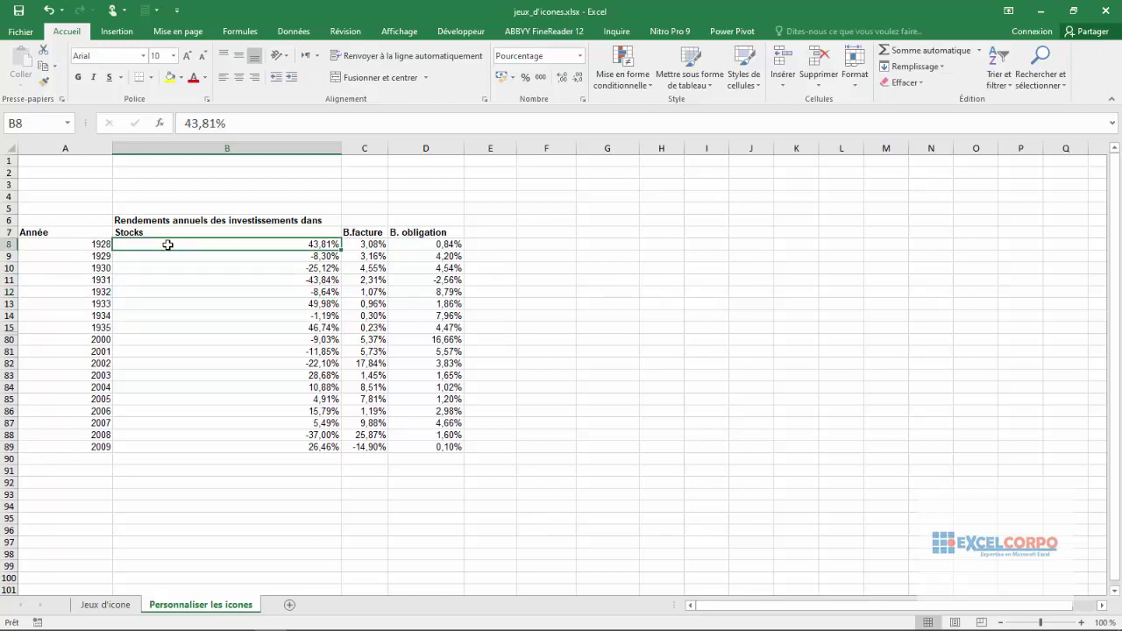
{"action": "left_click_drag", "start_coordinate": [168, 245], "coordinate": [439, 446]}
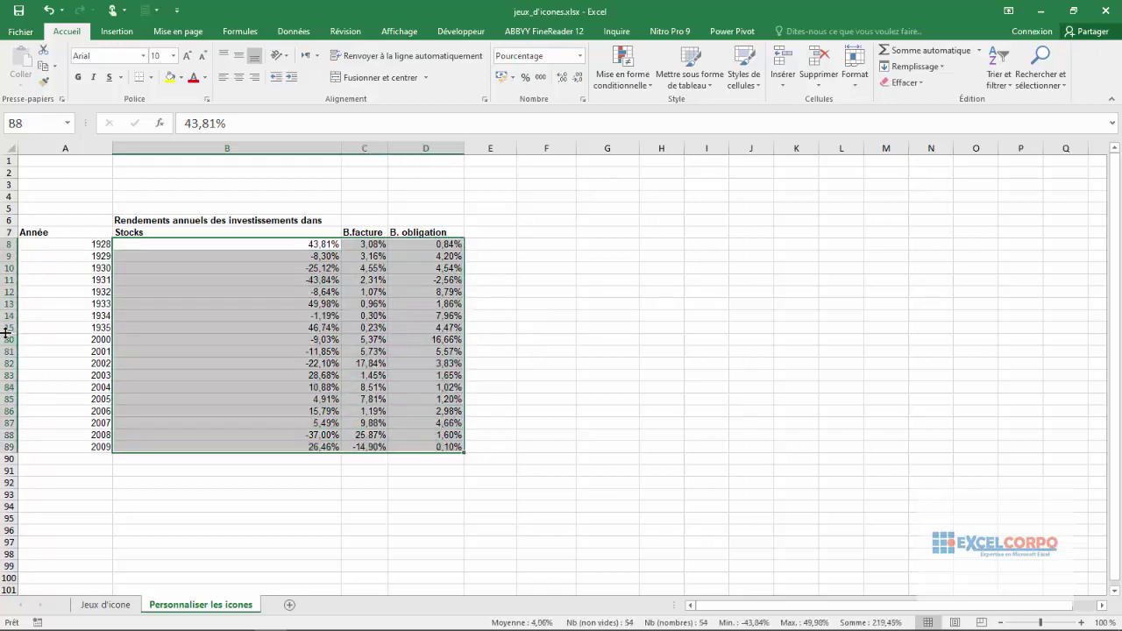
{"action": "left_click", "coordinate": [232, 292]}
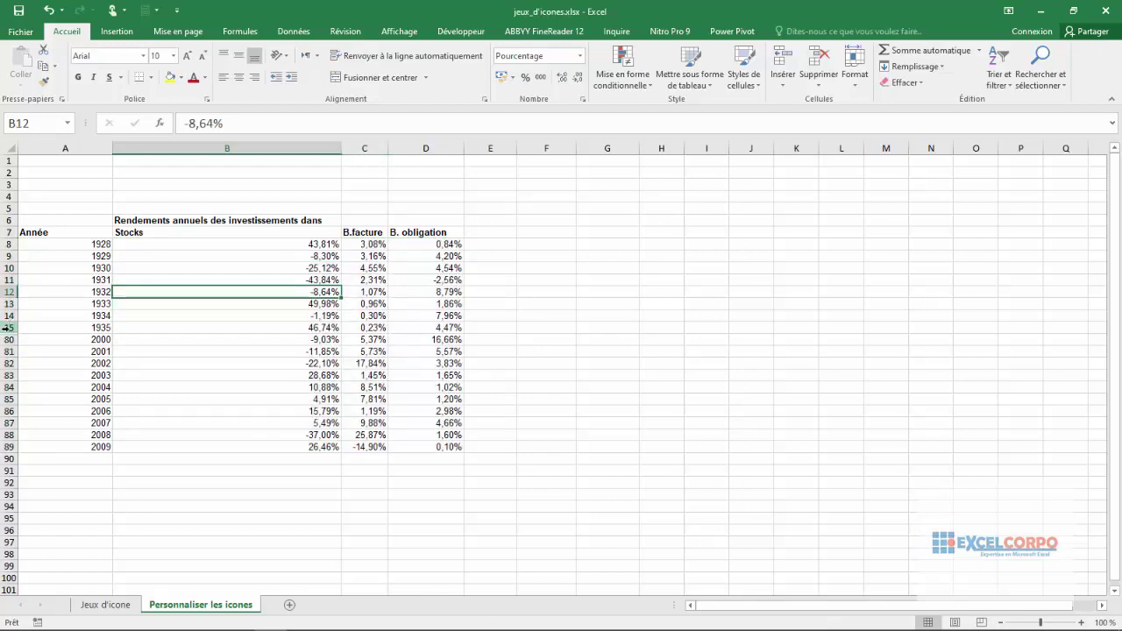
Unhide rows 16–79 and select the 1928 returns in B8:D8
{"action": "left_click_drag", "start_coordinate": [7, 327], "coordinate": [10, 341]}
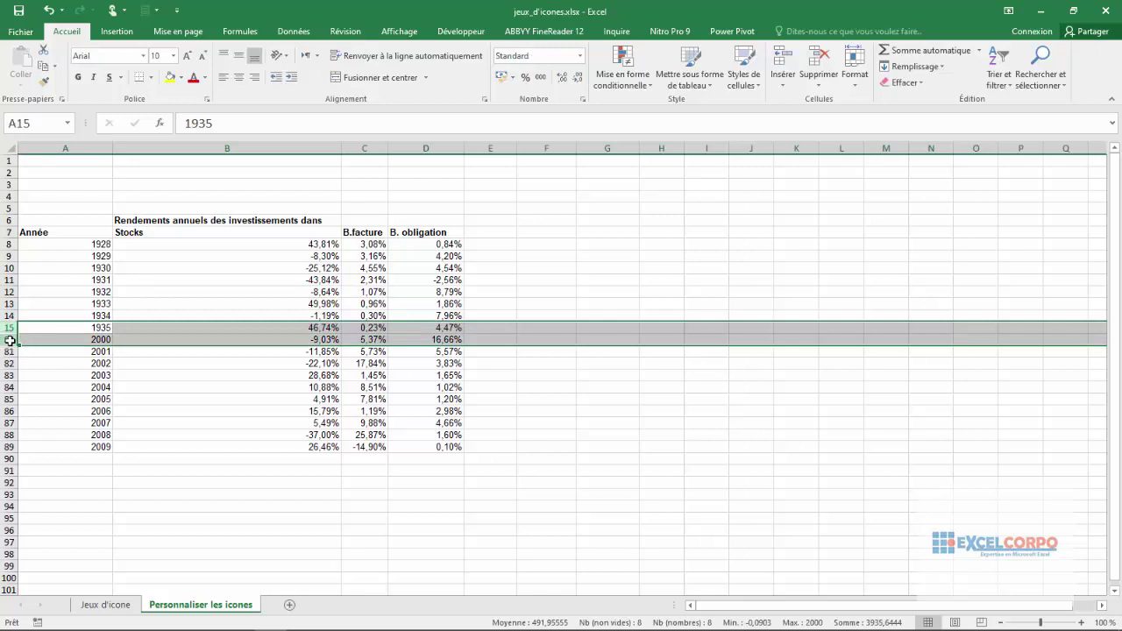
{"action": "right_click", "coordinate": [8, 340]}
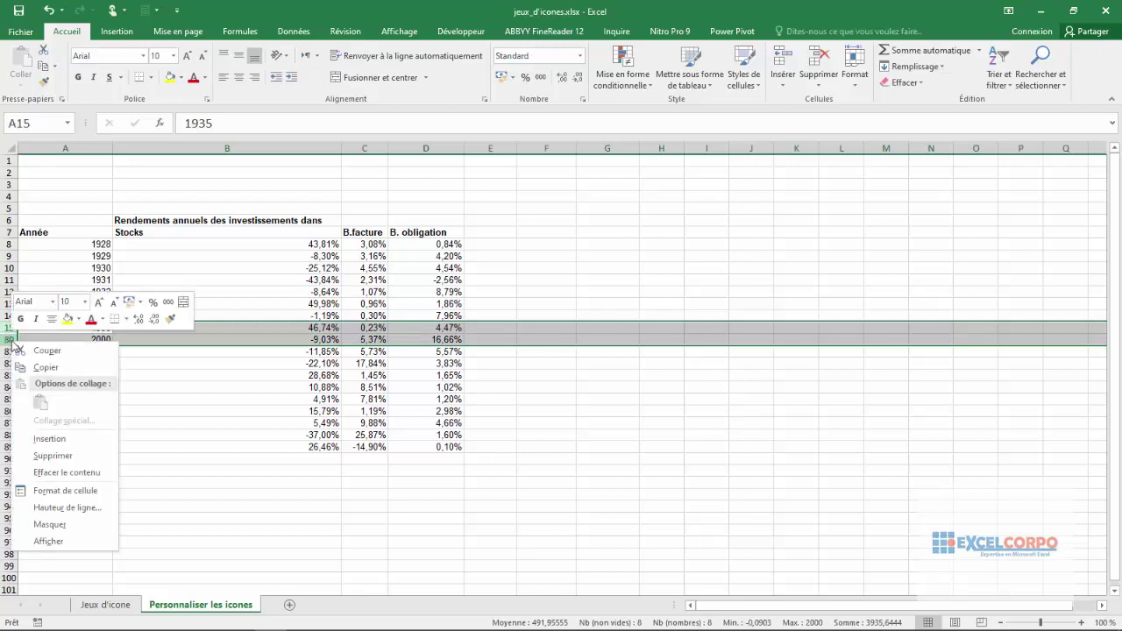
{"action": "left_click", "coordinate": [49, 542]}
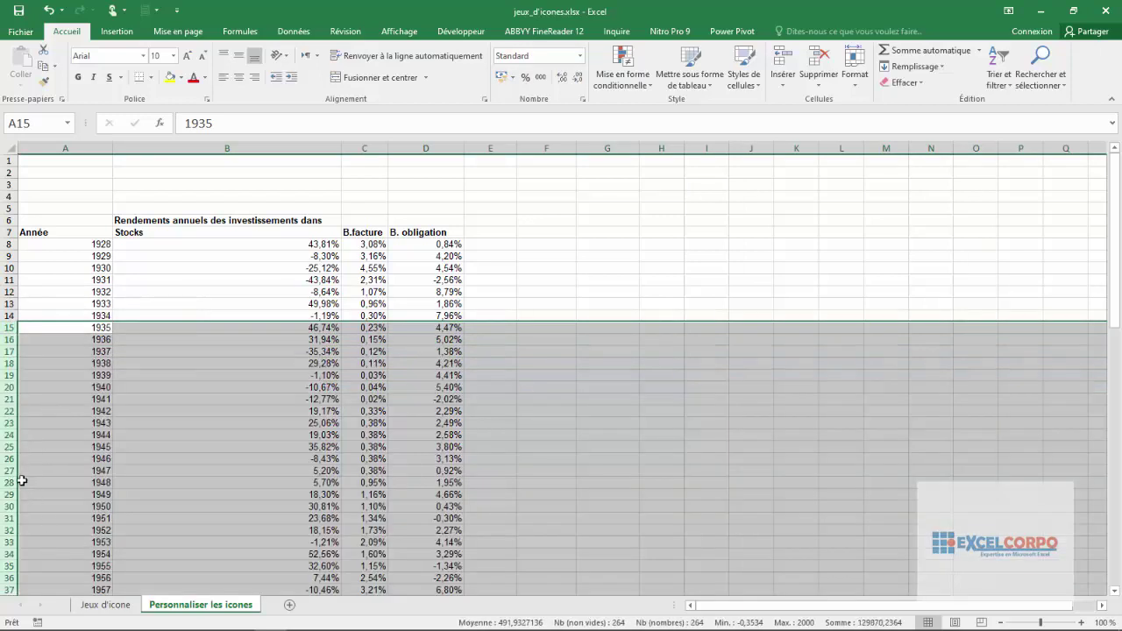
{"action": "left_click", "coordinate": [146, 244]}
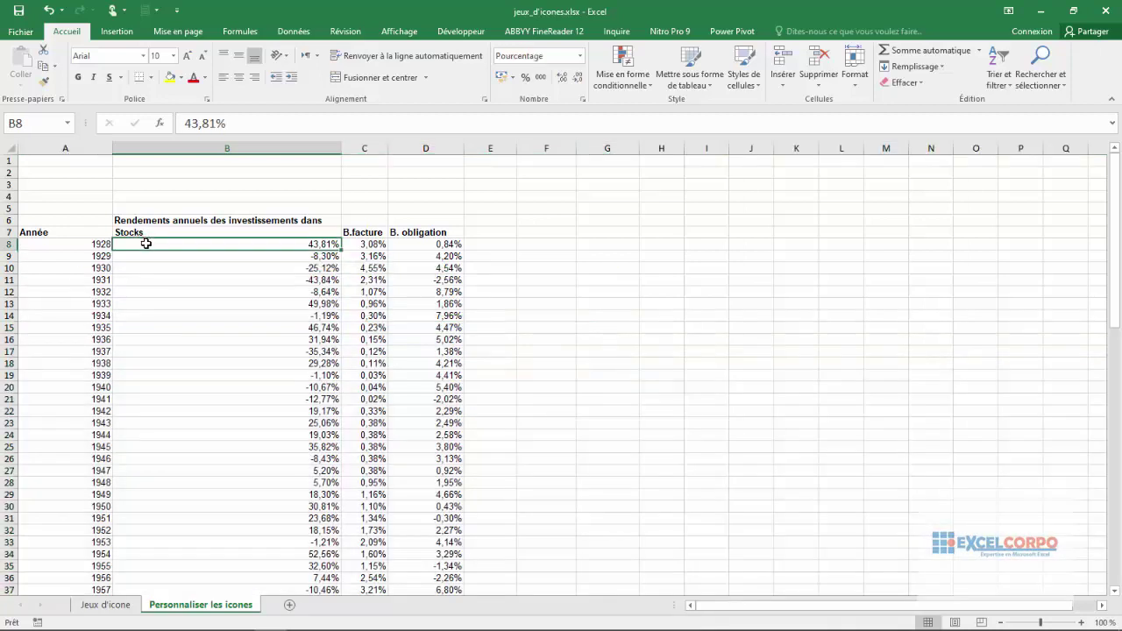
{"action": "left_click_drag", "start_coordinate": [166, 247], "coordinate": [403, 243]}
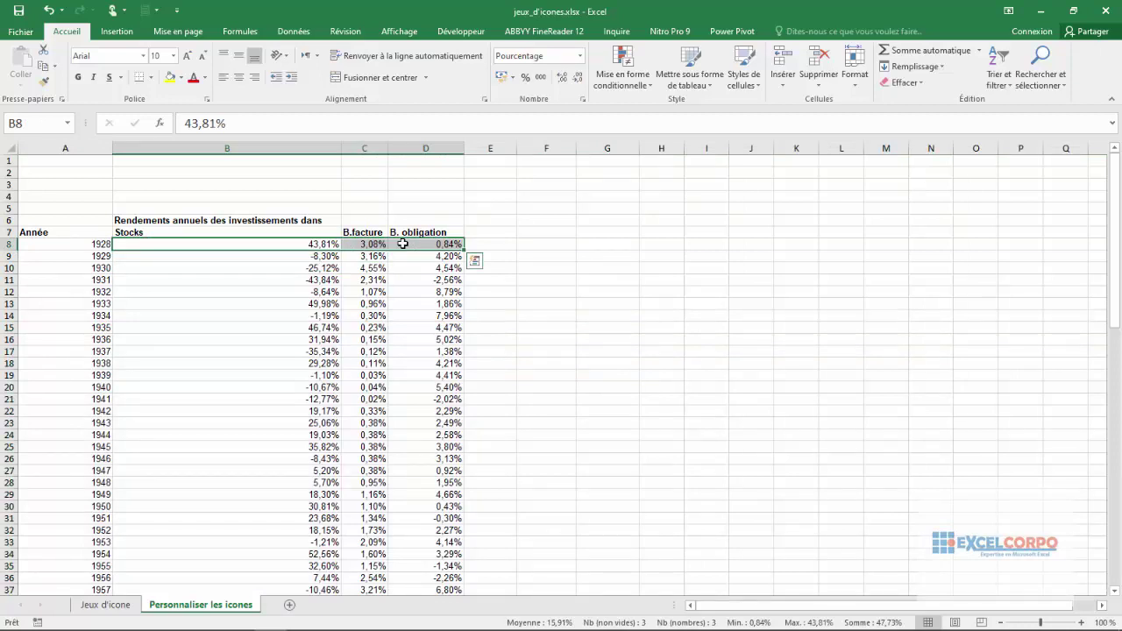
Extend the selection to B8:D89 and start a new icon-set conditional formatting rule
{"action": "key", "text": "ctrl+shift+Down"}
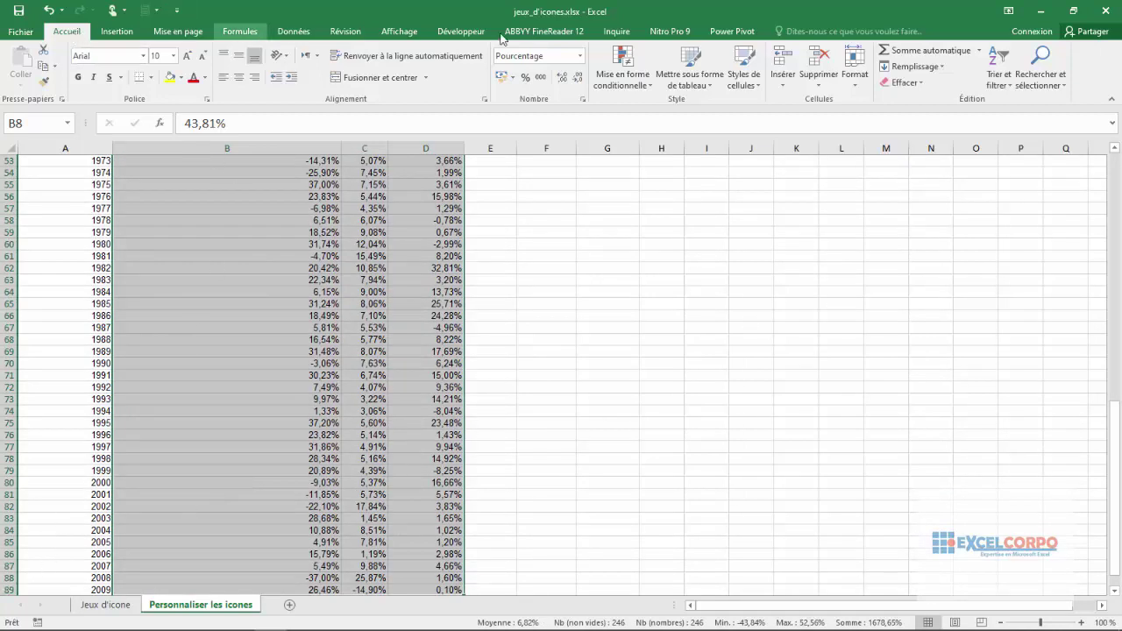
{"action": "left_click", "coordinate": [649, 87]}
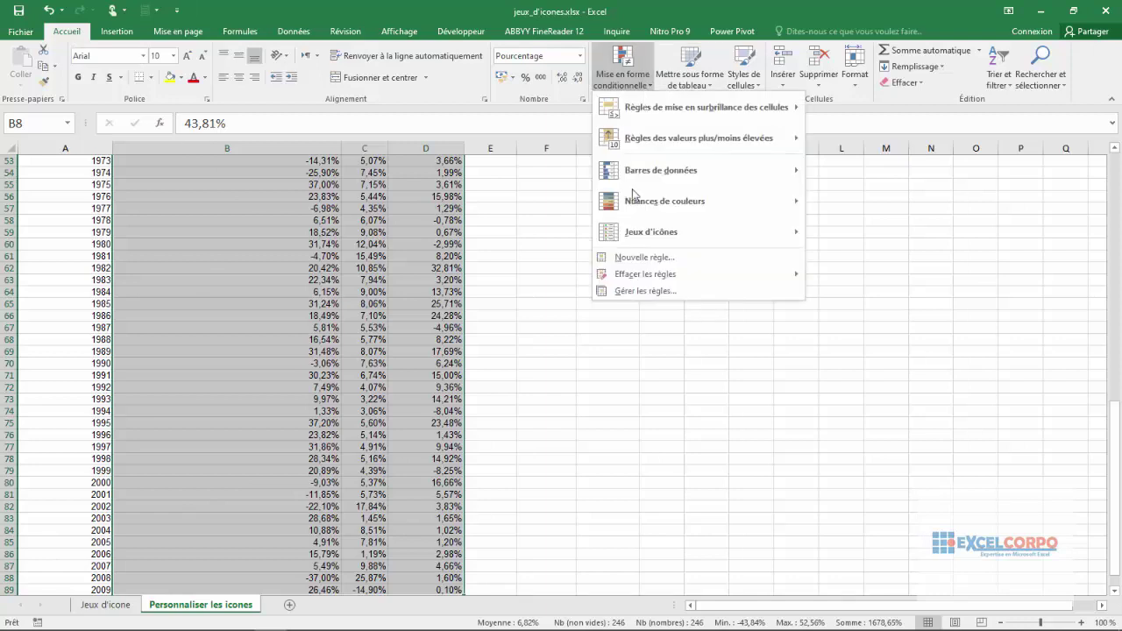
{"action": "mouse_move", "coordinate": [647, 233]}
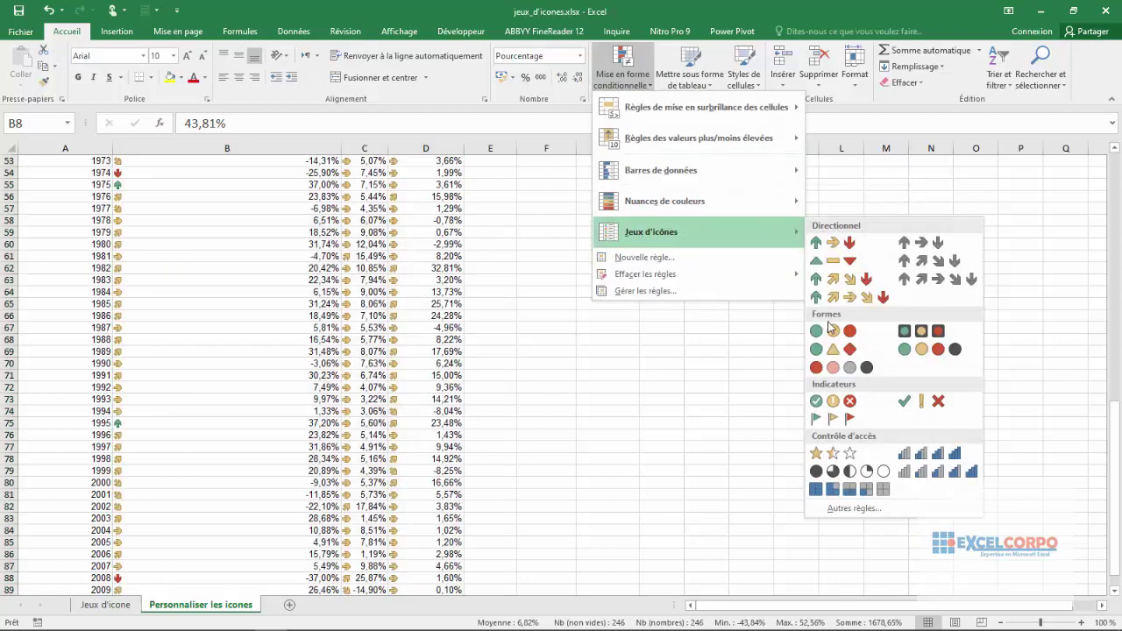
{"action": "left_click", "coordinate": [848, 511]}
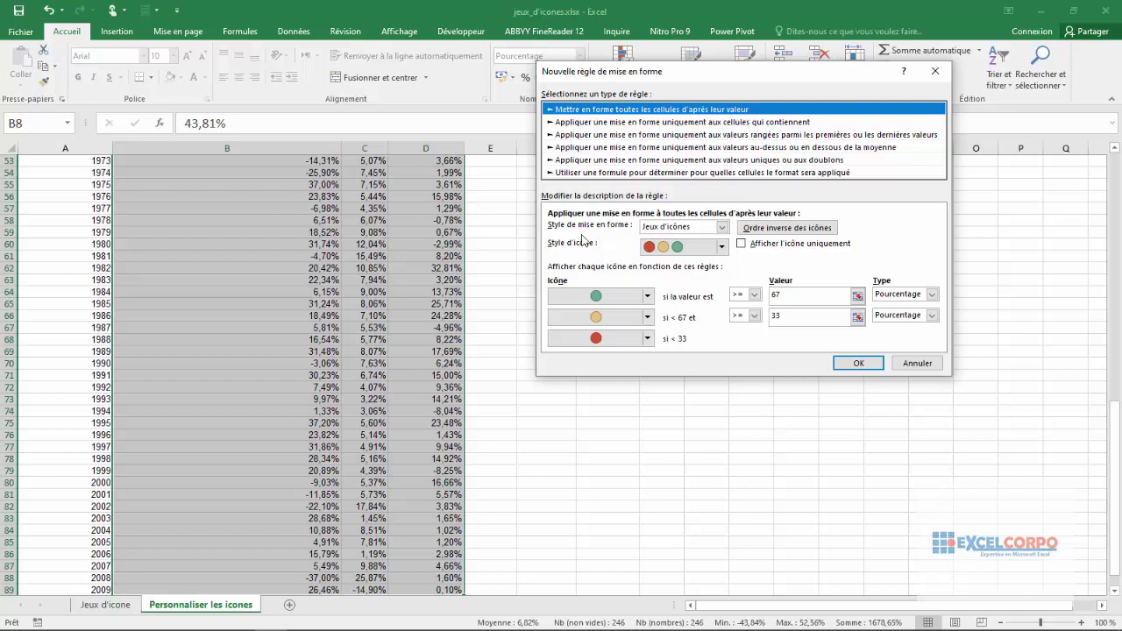
Switch the icon style to the three-arrows set and make the top icon a gray up arrow
{"action": "left_click", "coordinate": [722, 247]}
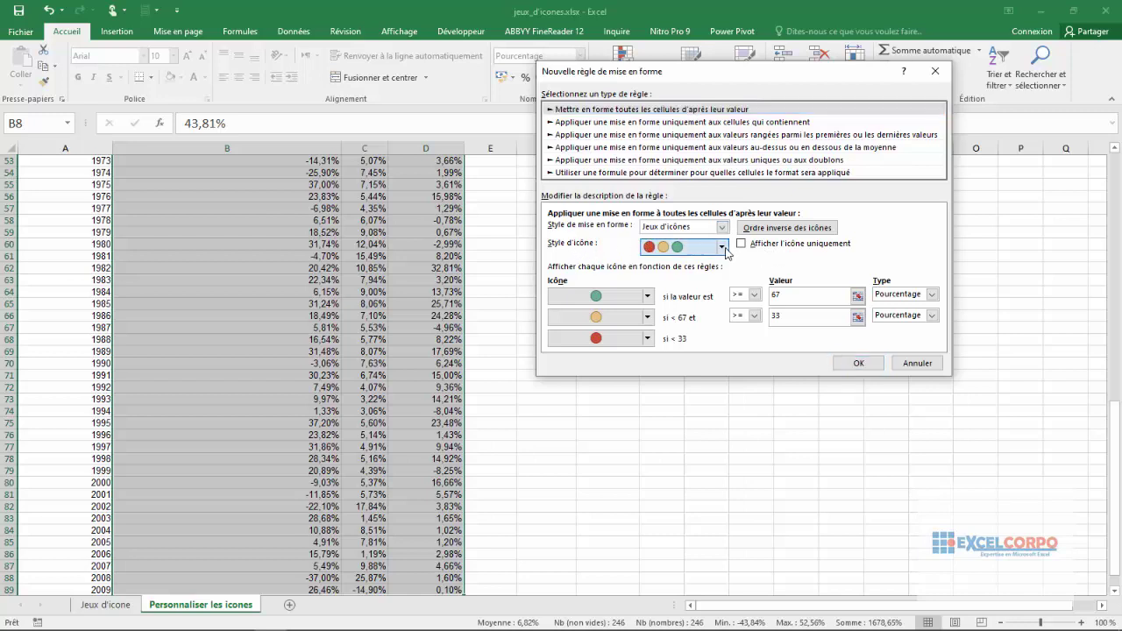
{"action": "left_click", "coordinate": [724, 247]}
{"action": "scroll", "coordinate": [726, 341], "scroll_direction": "down", "scroll_amount": 3}
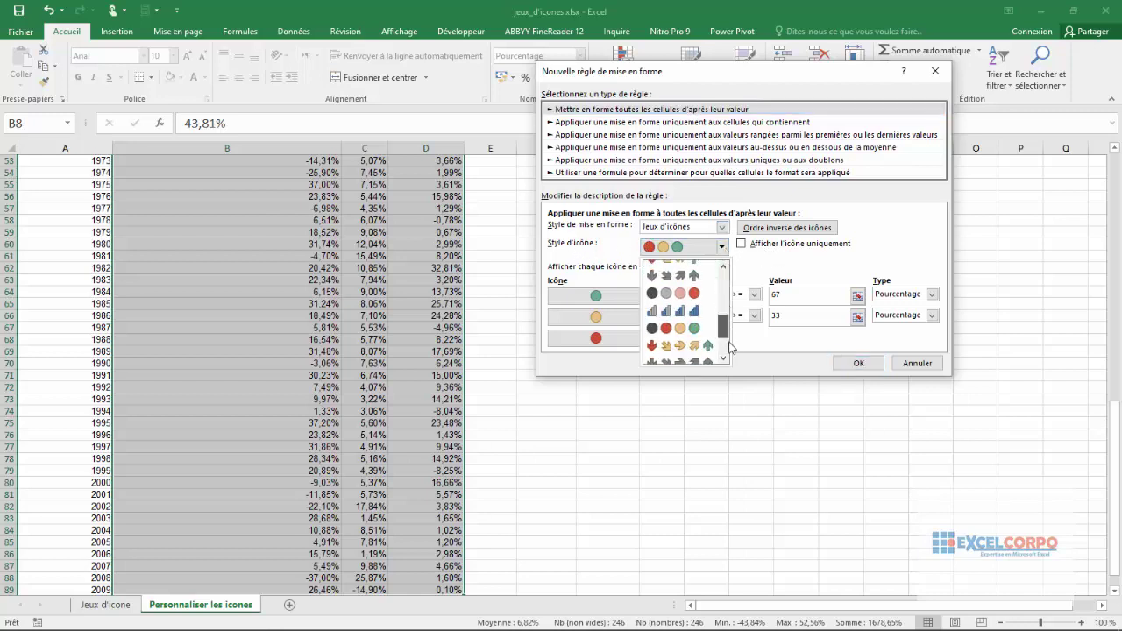
{"action": "scroll", "coordinate": [724, 333], "scroll_direction": "up", "scroll_amount": 3}
{"action": "left_click", "coordinate": [673, 304]}
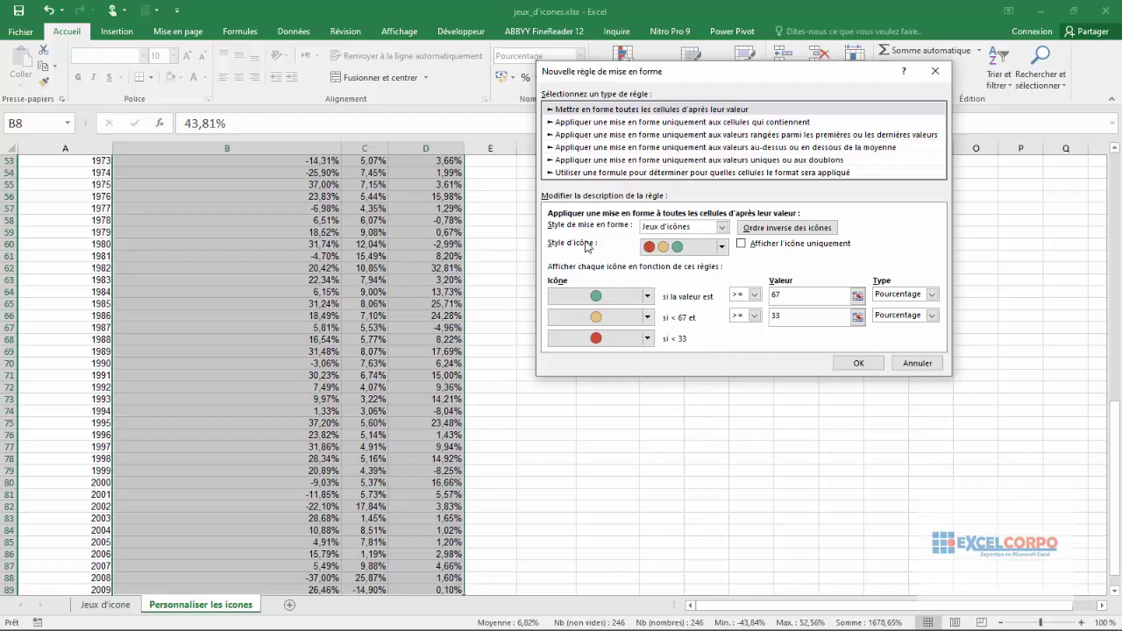
{"action": "left_click", "coordinate": [722, 248]}
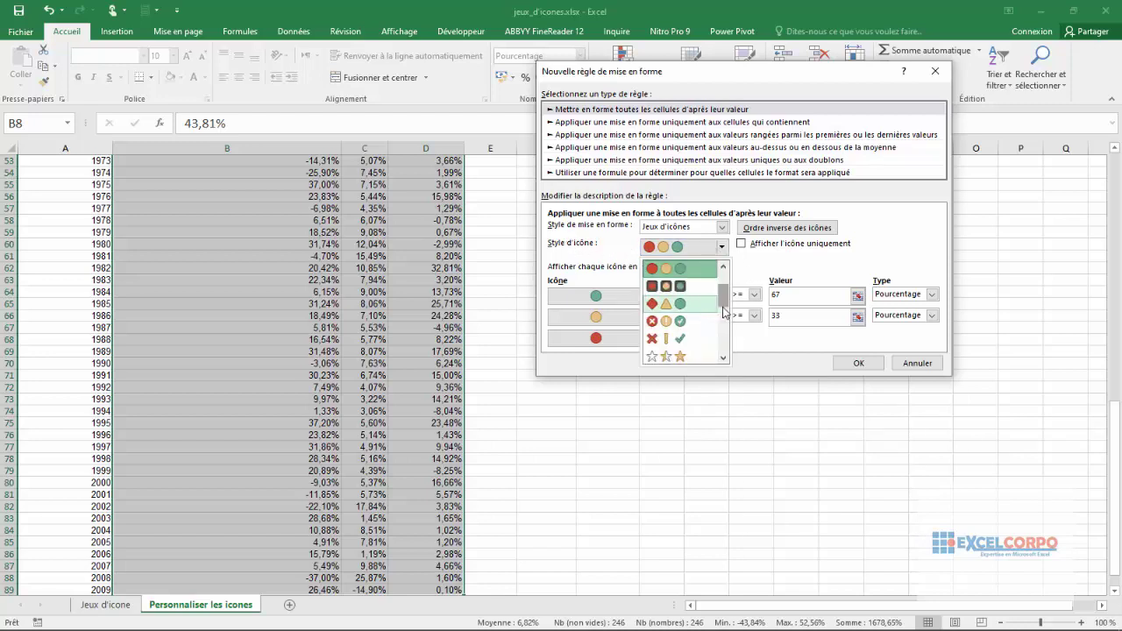
{"action": "scroll", "coordinate": [724, 312], "scroll_direction": "up", "scroll_amount": 3}
{"action": "left_click", "coordinate": [679, 269]}
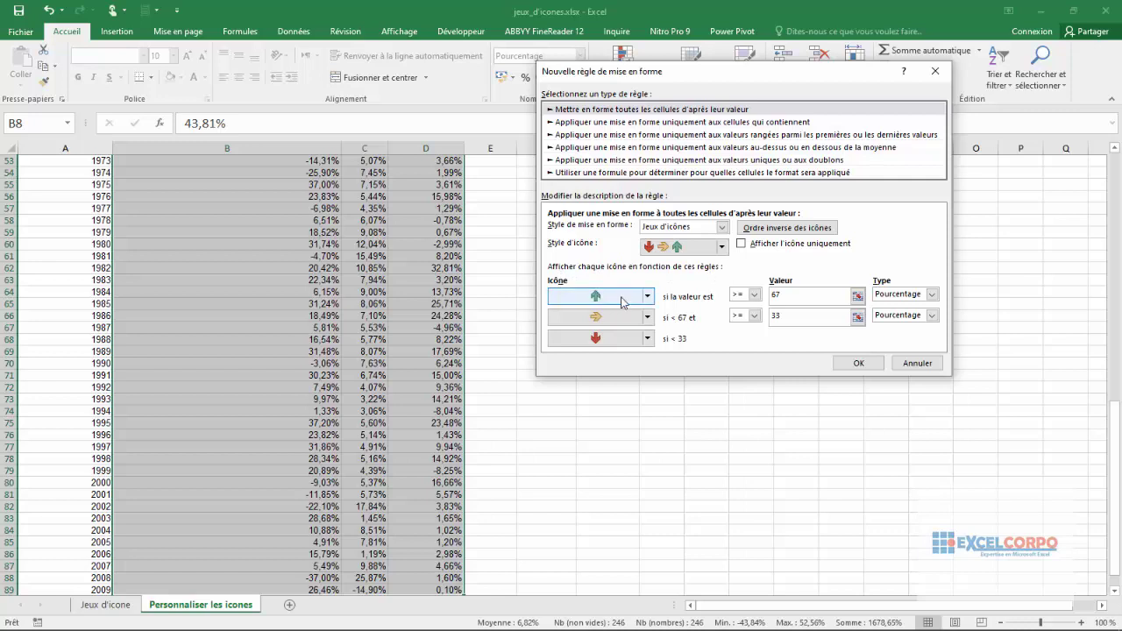
{"action": "left_click", "coordinate": [648, 298]}
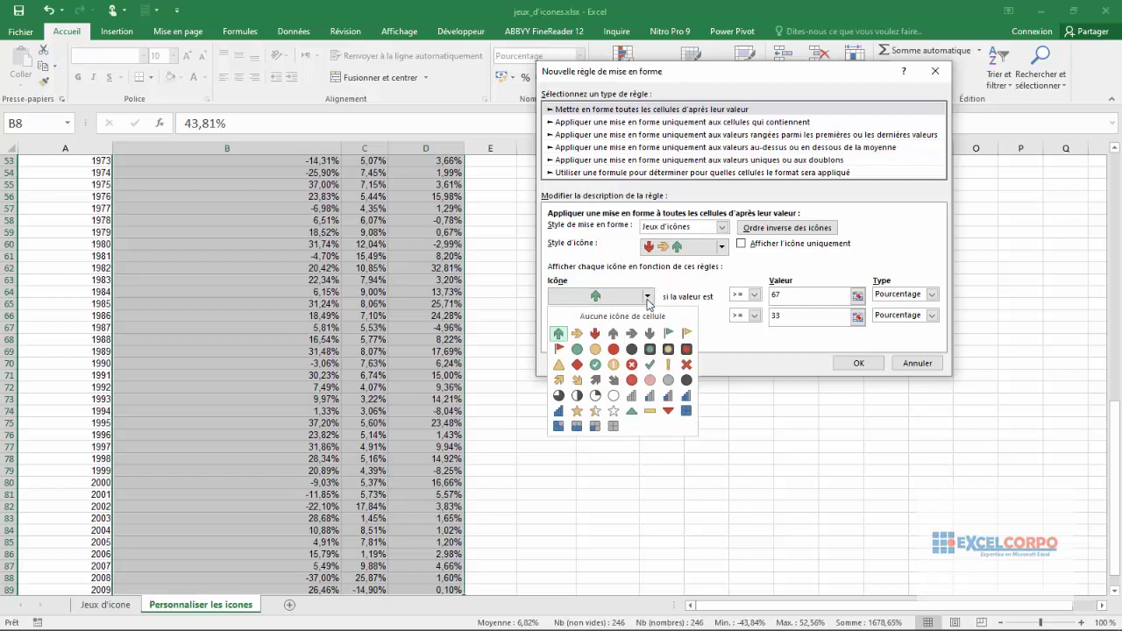
{"action": "left_click", "coordinate": [612, 334]}
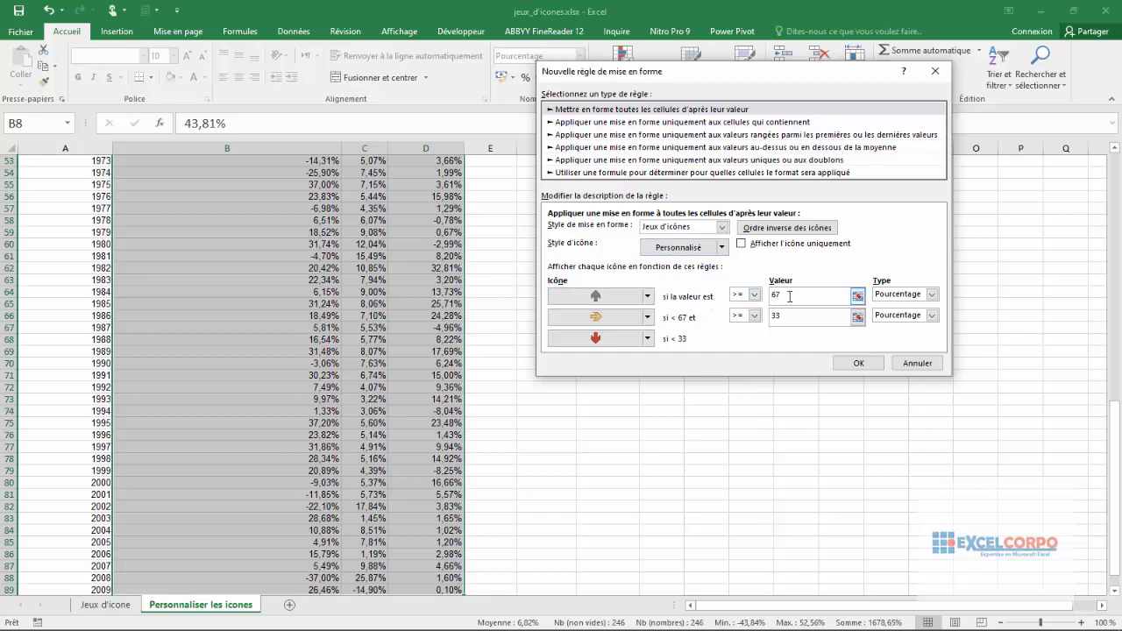
Base the top threshold on Centile and show no icon for the middle band
{"action": "left_click", "coordinate": [931, 294]}
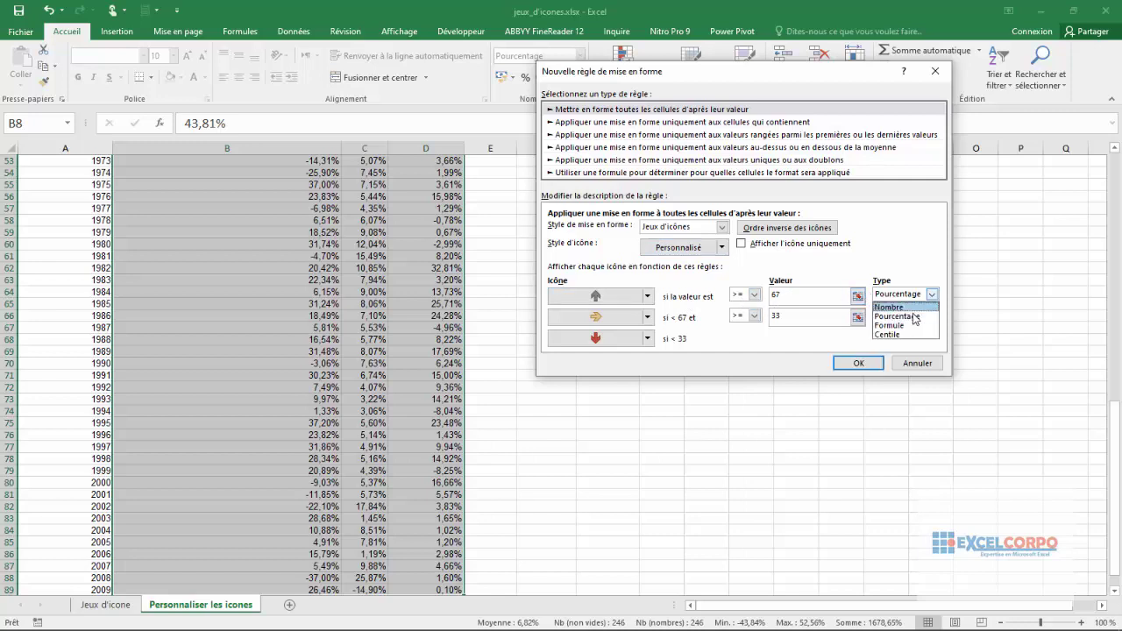
{"action": "left_click", "coordinate": [895, 332]}
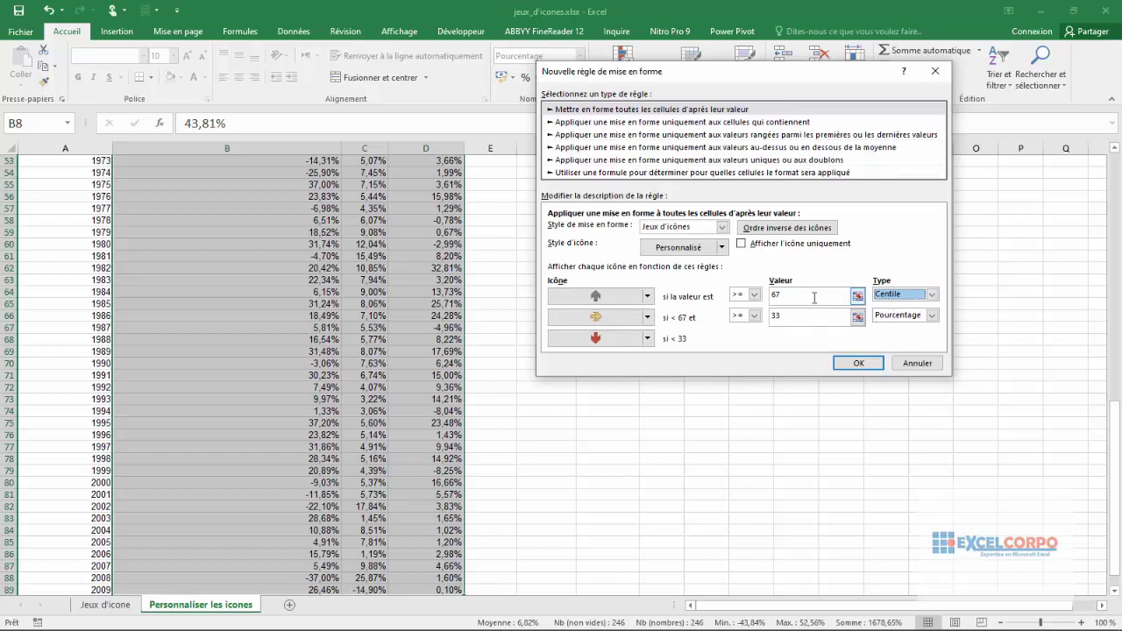
{"action": "left_click", "coordinate": [648, 318]}
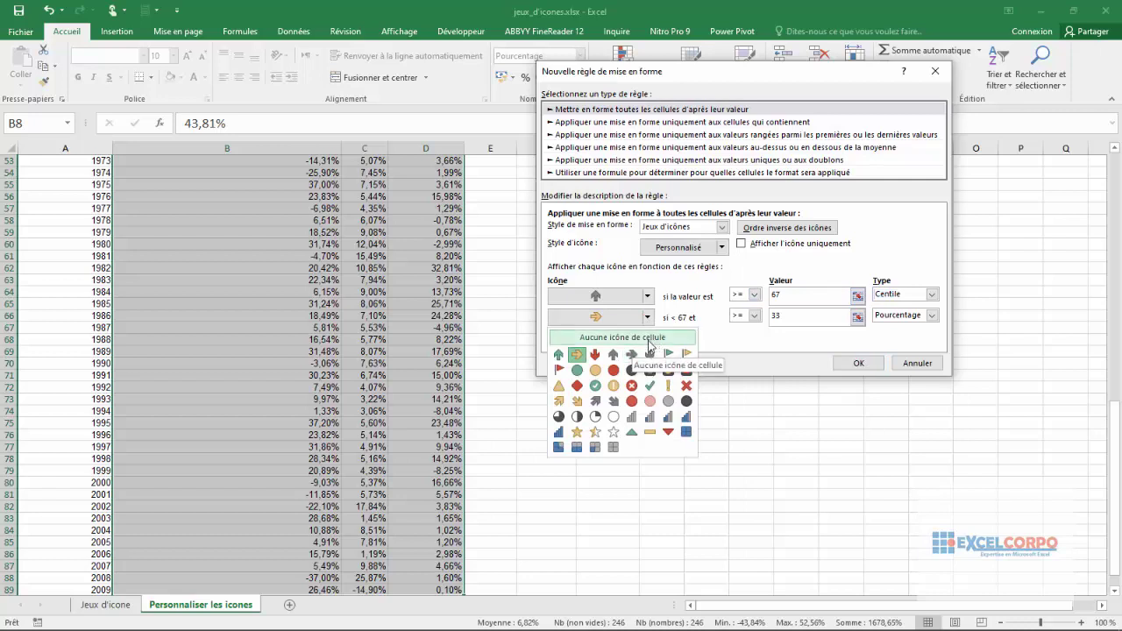
{"action": "left_click", "coordinate": [583, 337]}
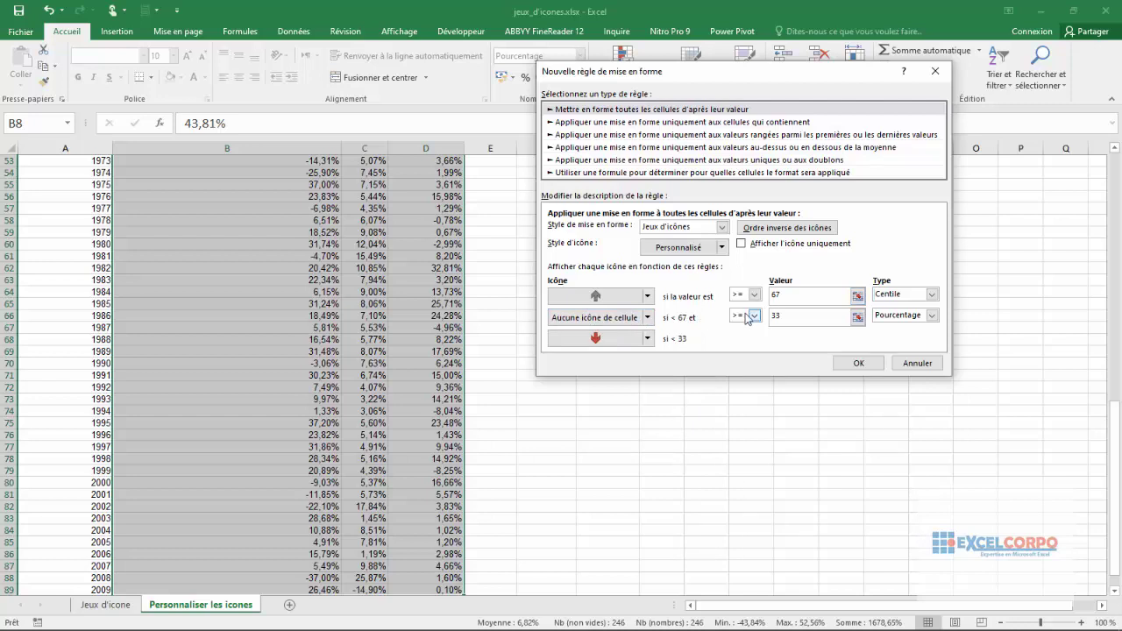
Base the middle threshold on Centile, keep the red down arrow, and apply the rule
{"action": "left_click", "coordinate": [931, 315]}
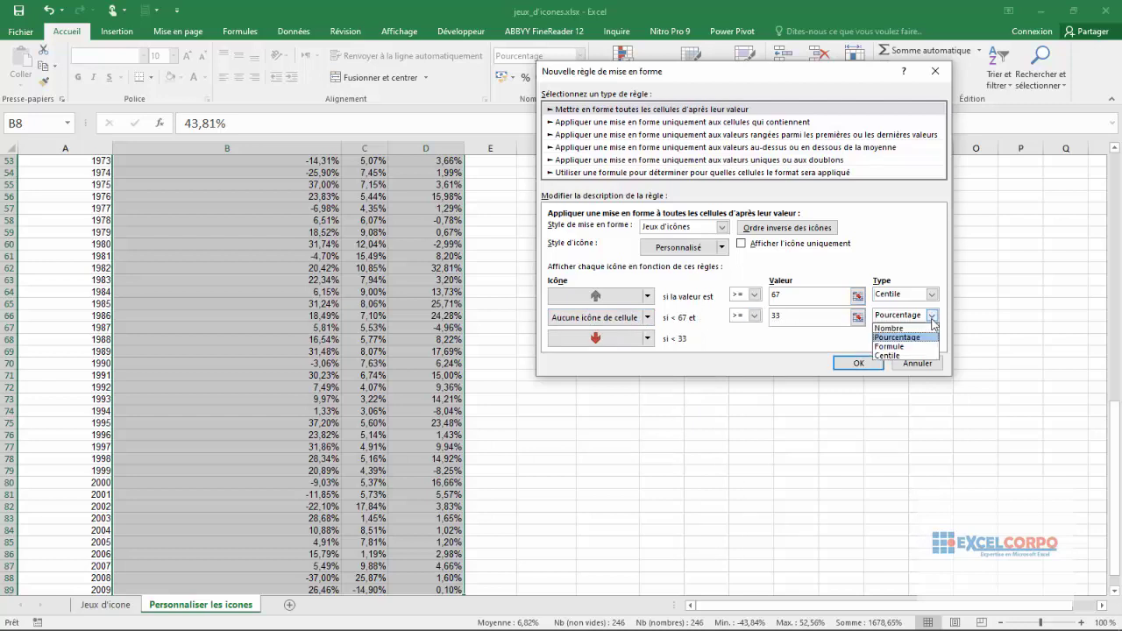
{"action": "left_click", "coordinate": [889, 355]}
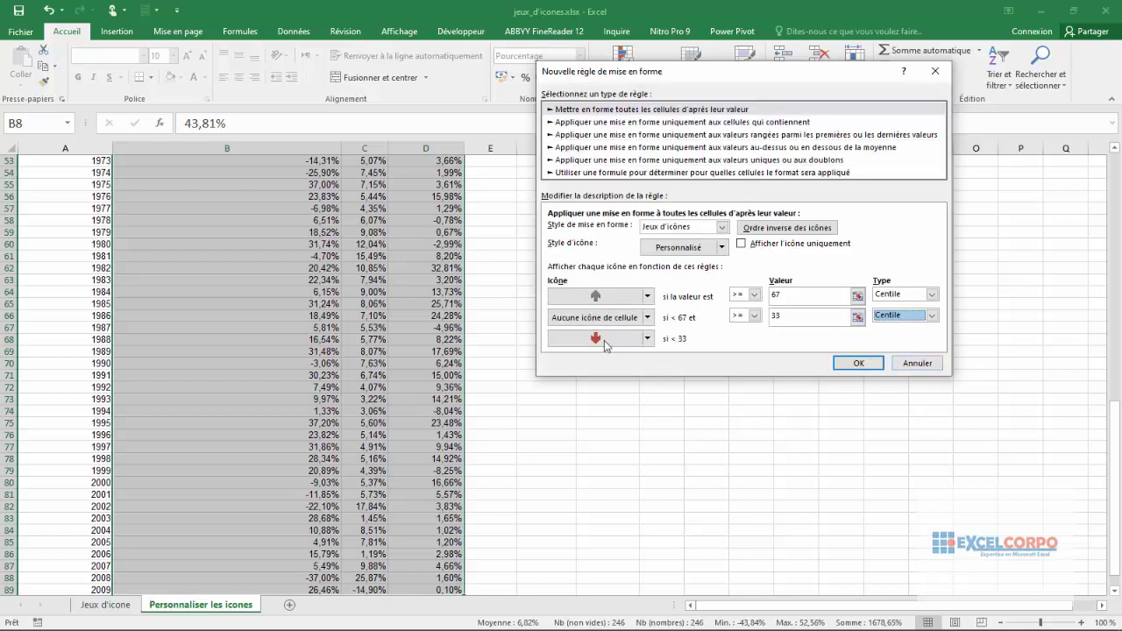
{"action": "left_click", "coordinate": [647, 338]}
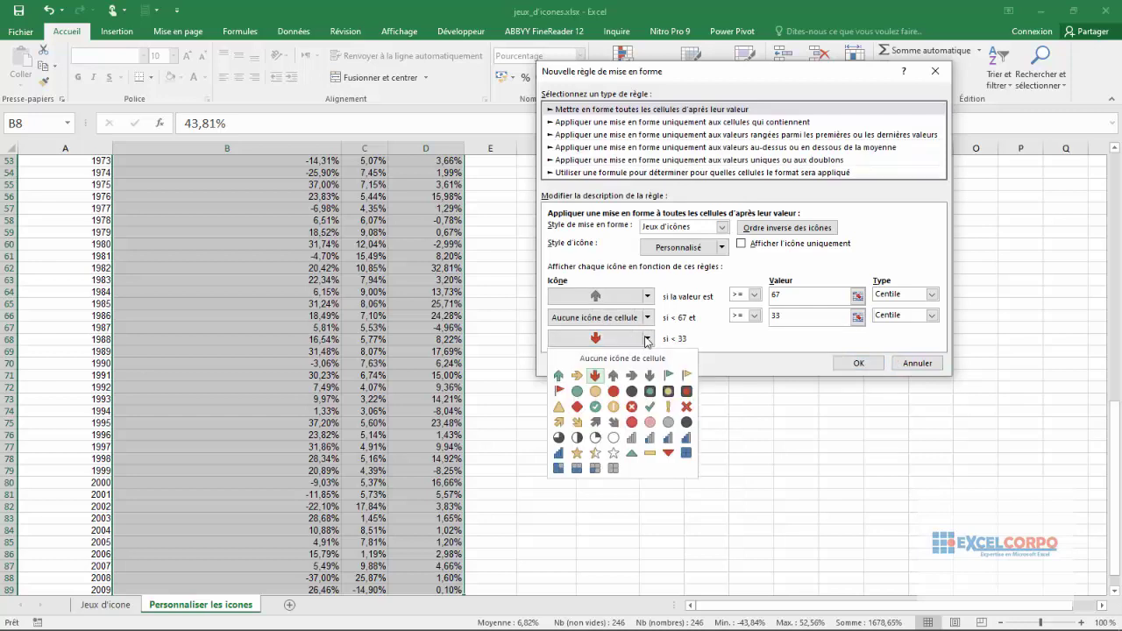
{"action": "left_click", "coordinate": [594, 376]}
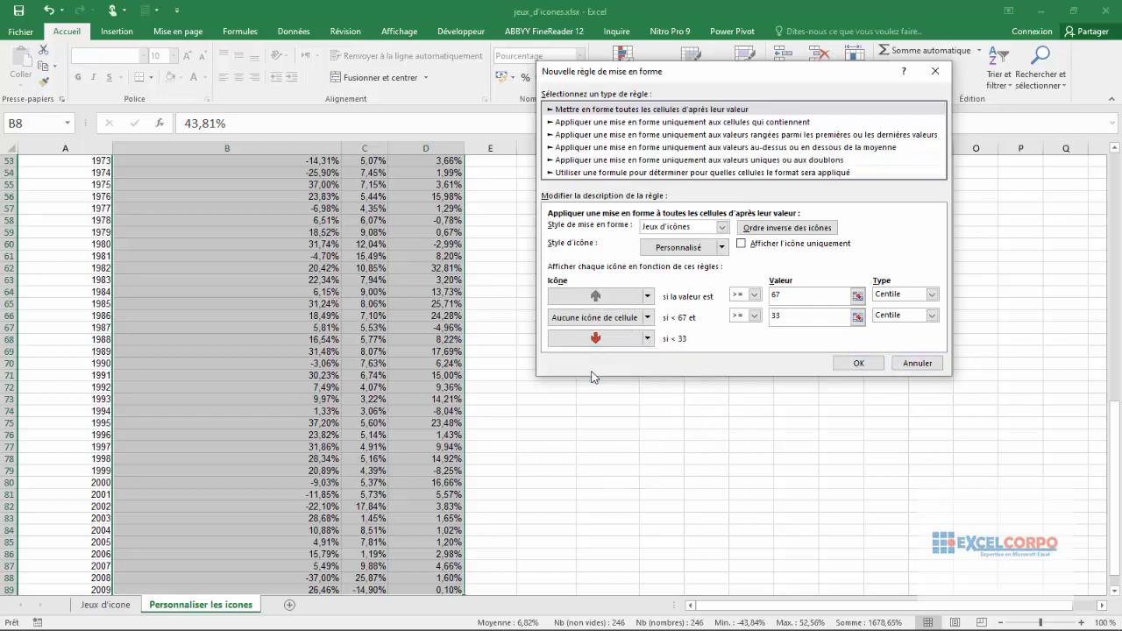
{"action": "left_click", "coordinate": [791, 319]}
{"action": "left_click", "coordinate": [858, 362]}
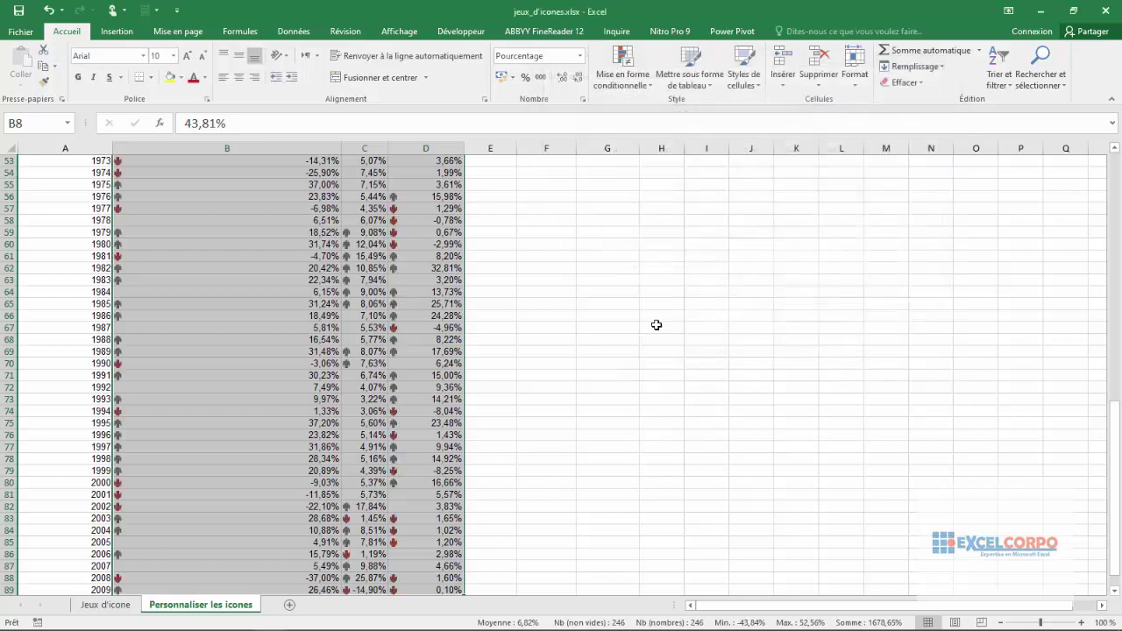
{"action": "left_click", "coordinate": [501, 292]}
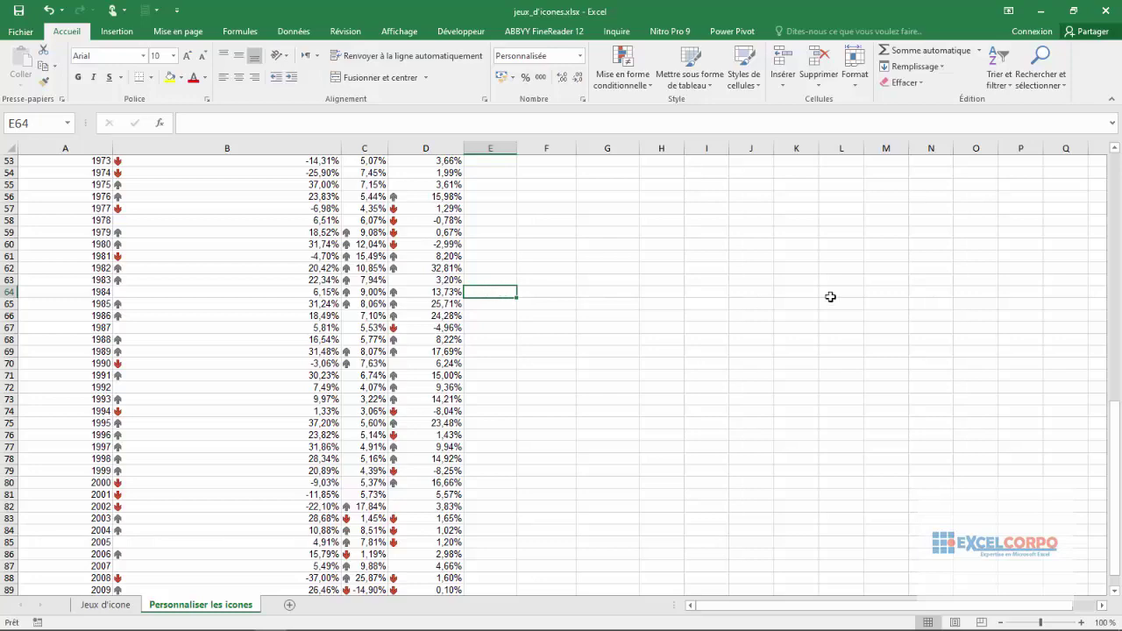
{"action": "left_click_drag", "start_coordinate": [1117, 441], "coordinate": [1109, 188]}
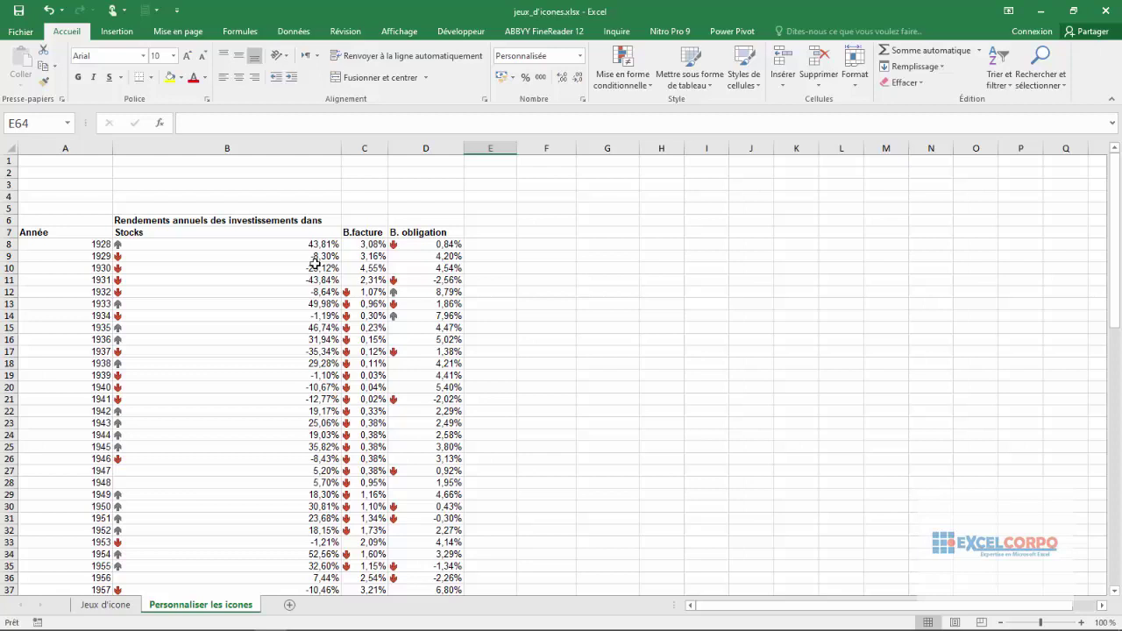
{"action": "left_click", "coordinate": [354, 300]}
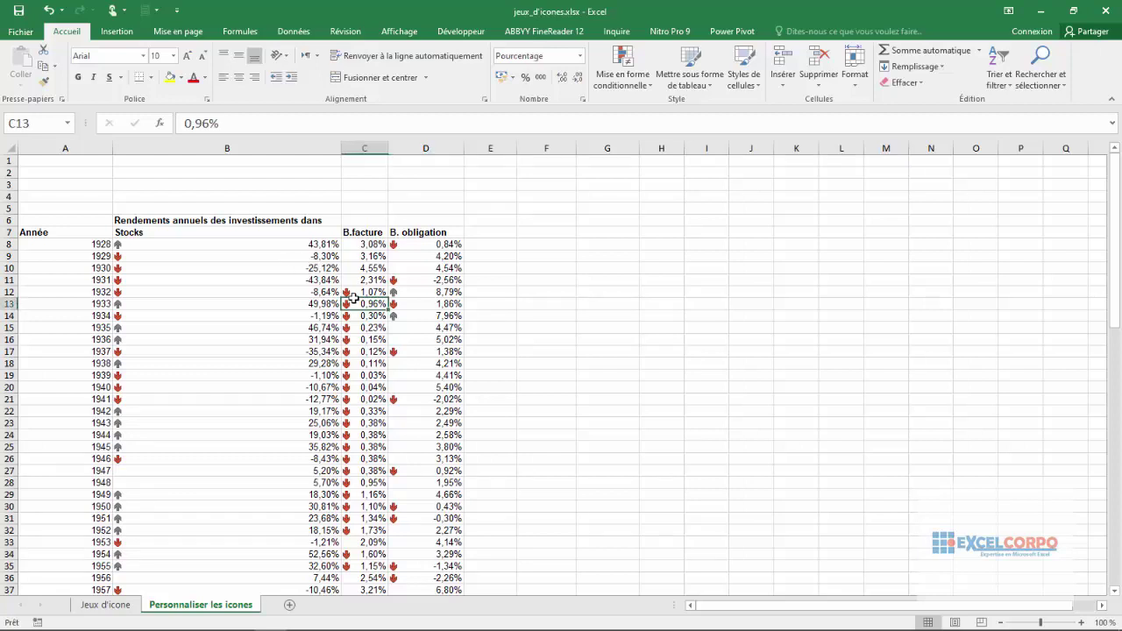
{"action": "left_click", "coordinate": [117, 477]}
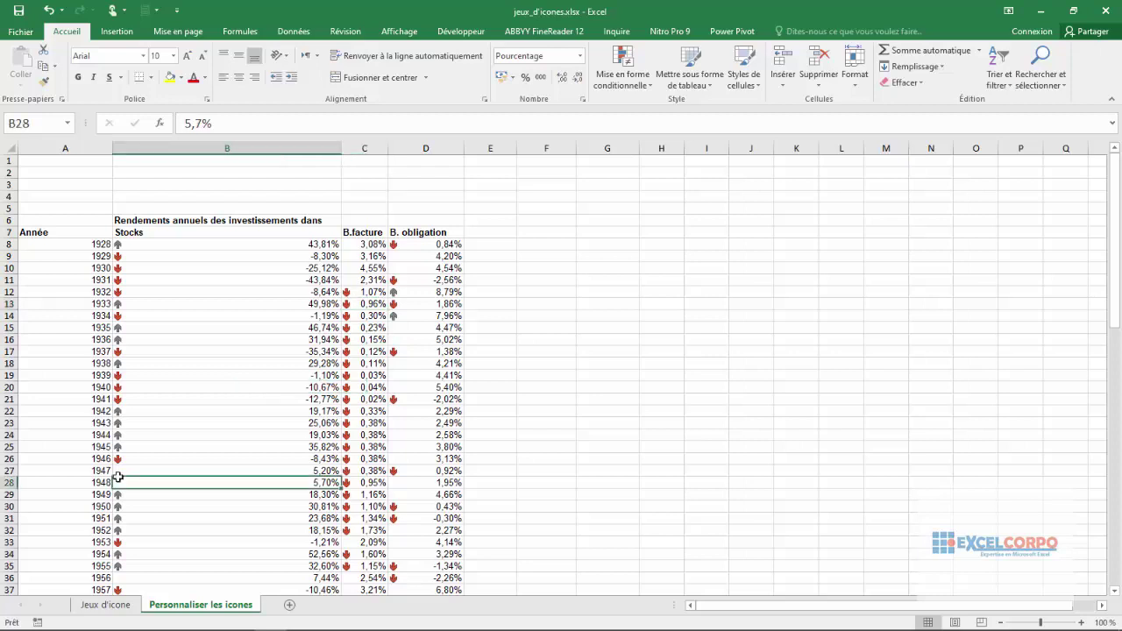
{"action": "left_click", "coordinate": [136, 467]}
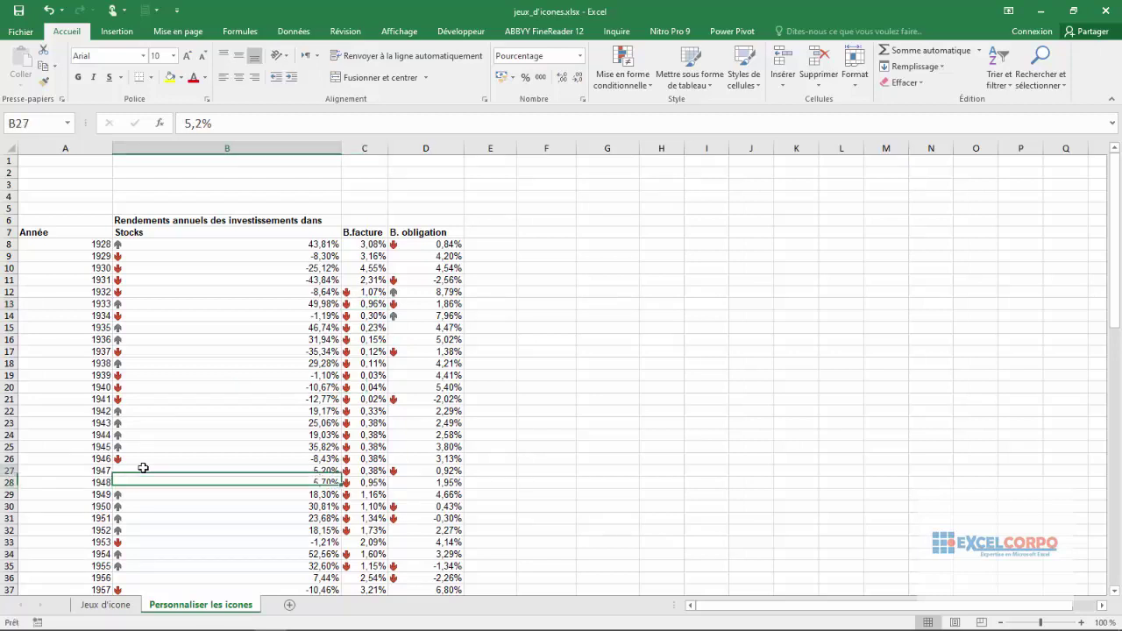
{"action": "left_click", "coordinate": [424, 449]}
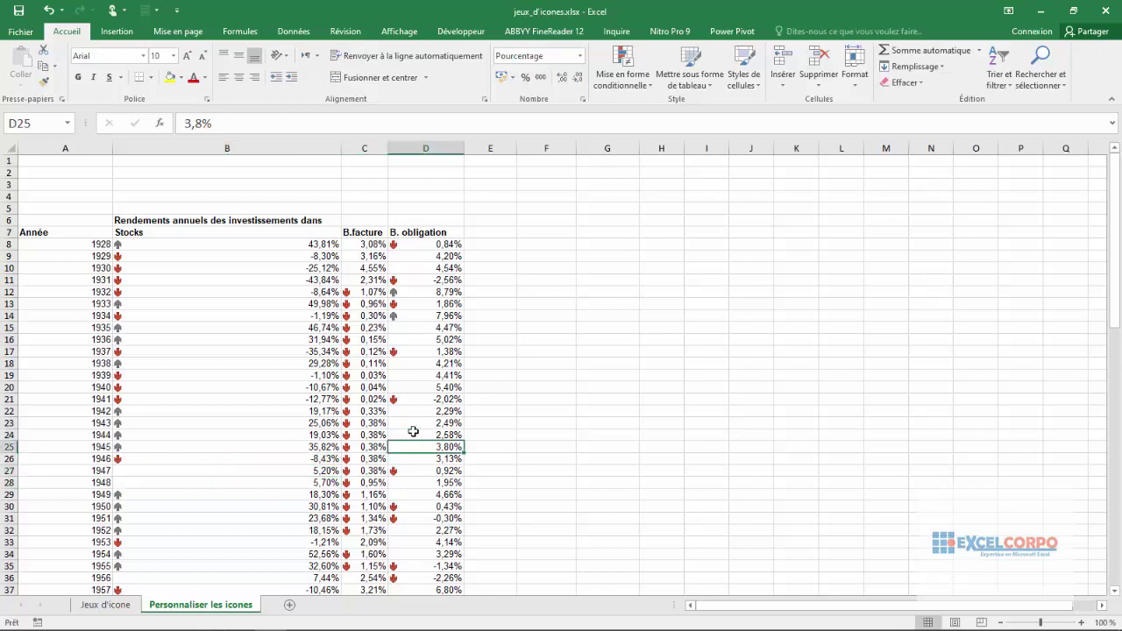